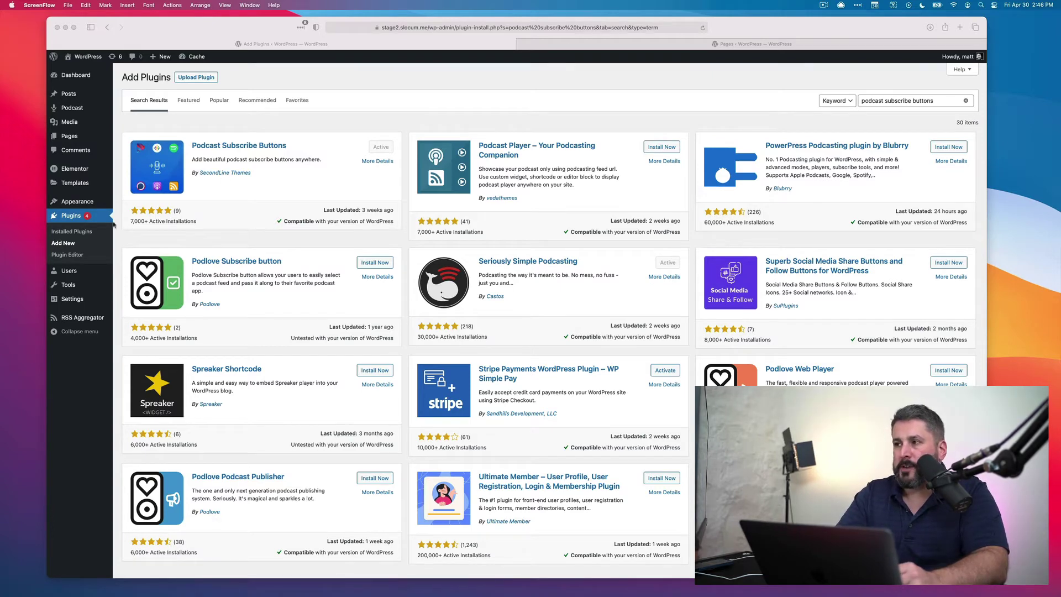
- Add a new podcast subscribe button titled 'Matt's podcast' under Tools > Podcast Subscribe Buttons
left_click(97, 260)
mouse_move(80, 287)
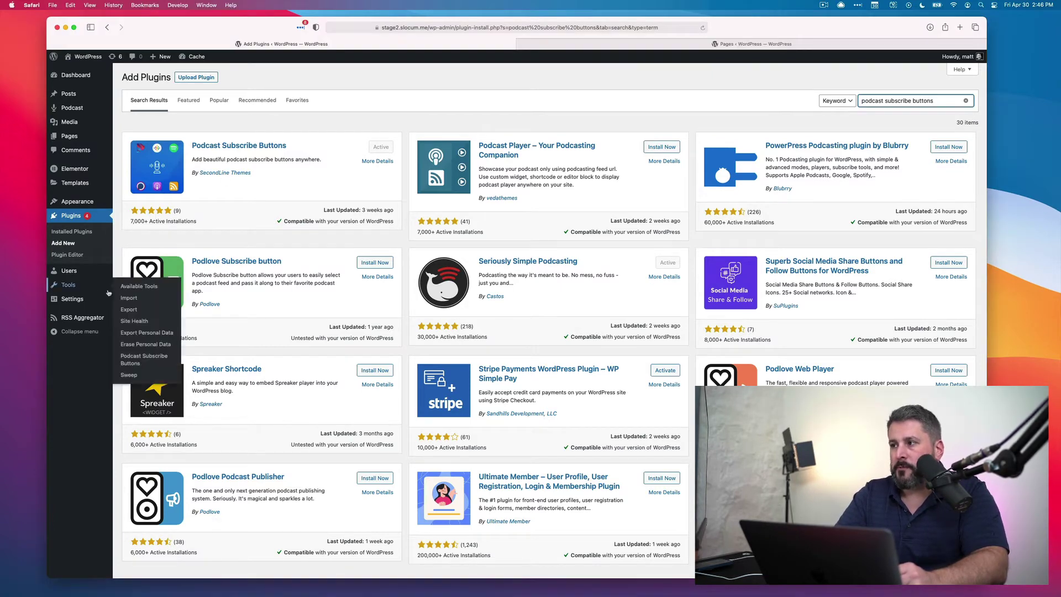
left_click(138, 357)
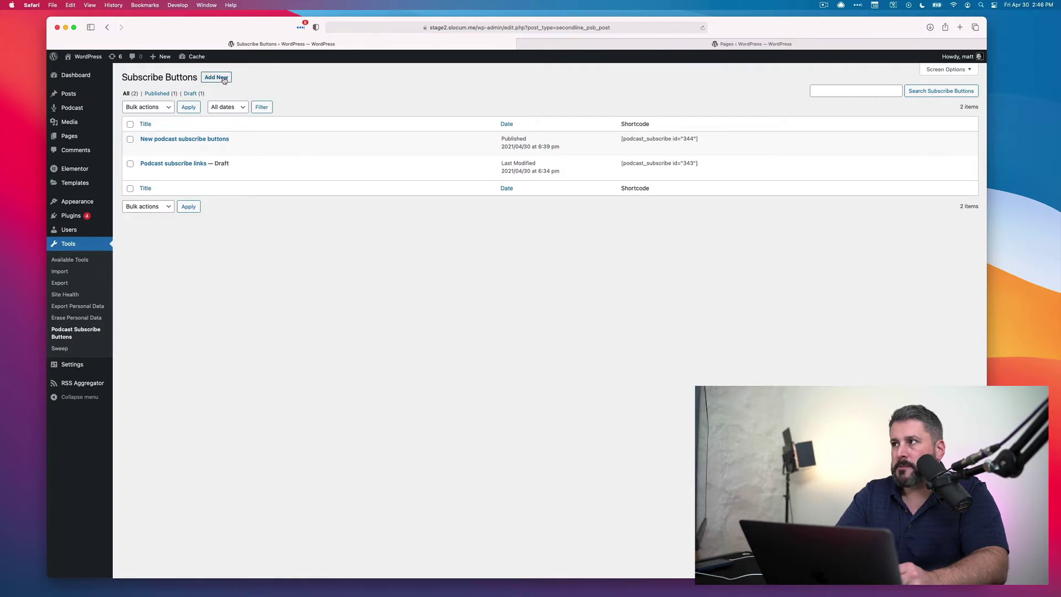
left_click(221, 78)
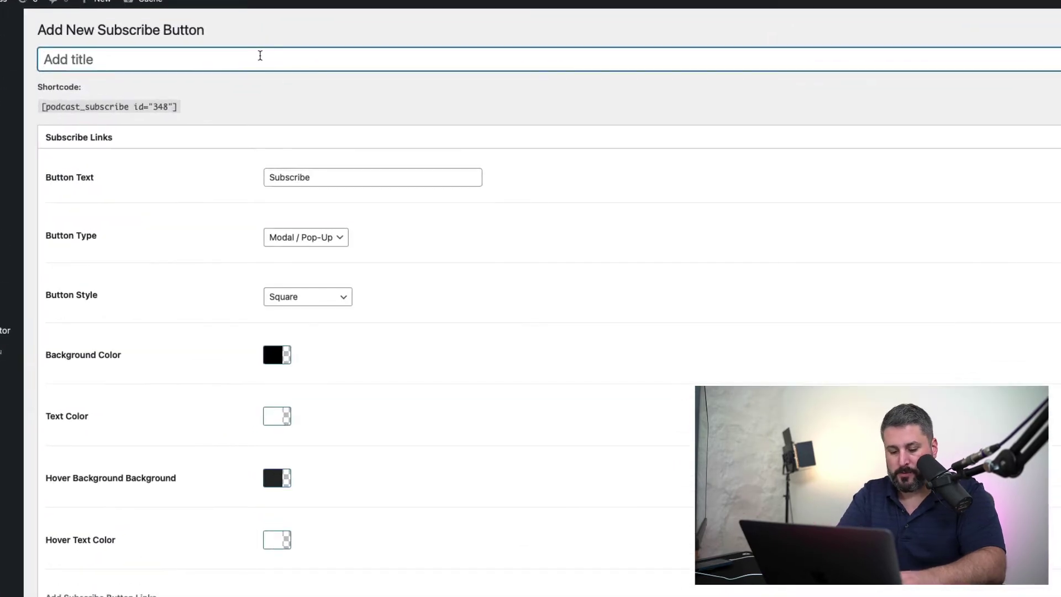
type("Matt's podcast")
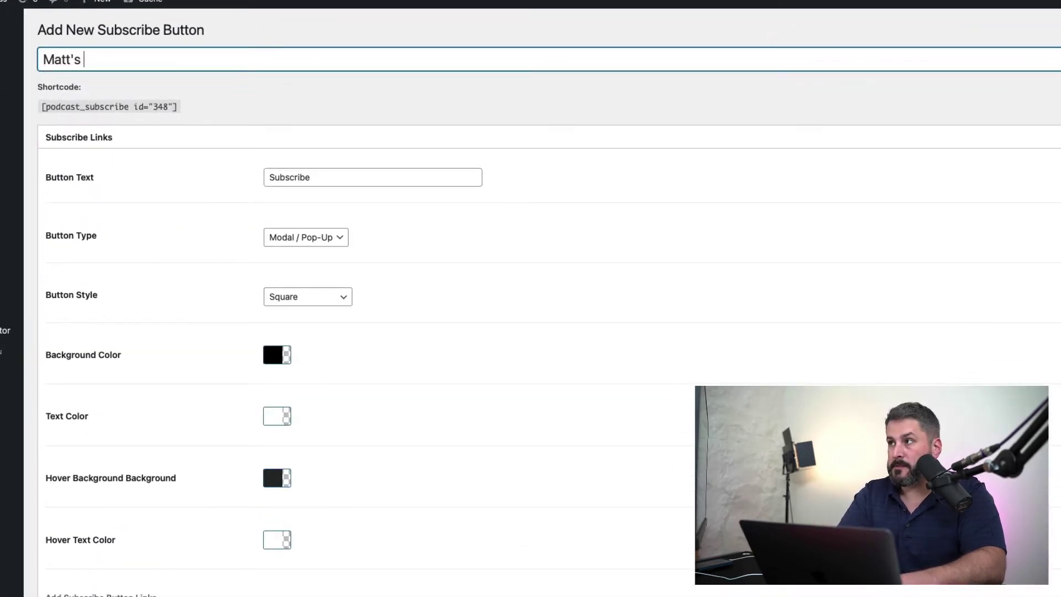
left_click(303, 73)
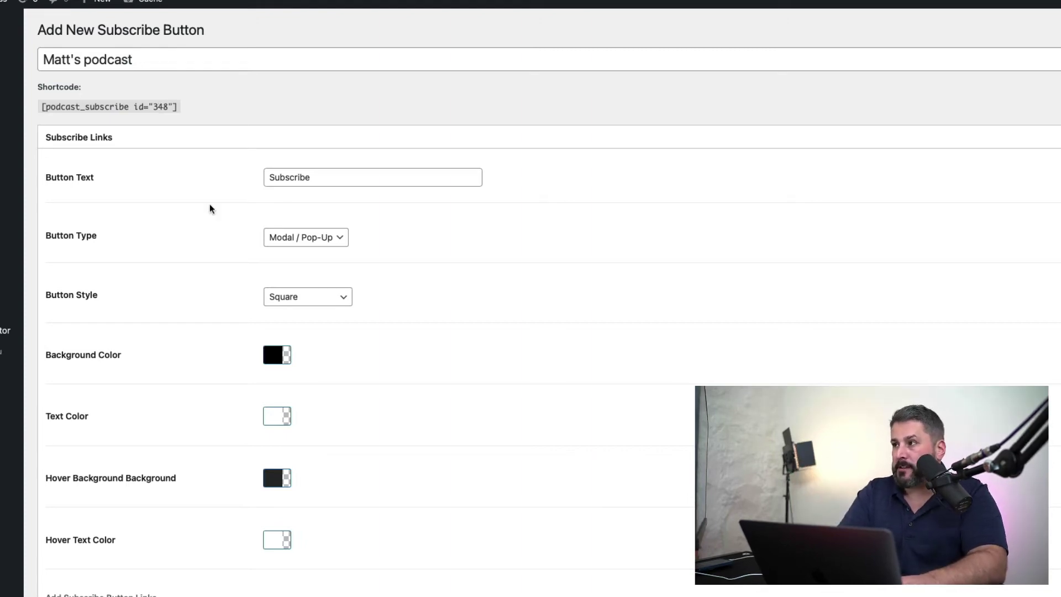
- Change the button text to 'Follow!' and use the Inline Buttons type with Rounded style
double_click(298, 176)
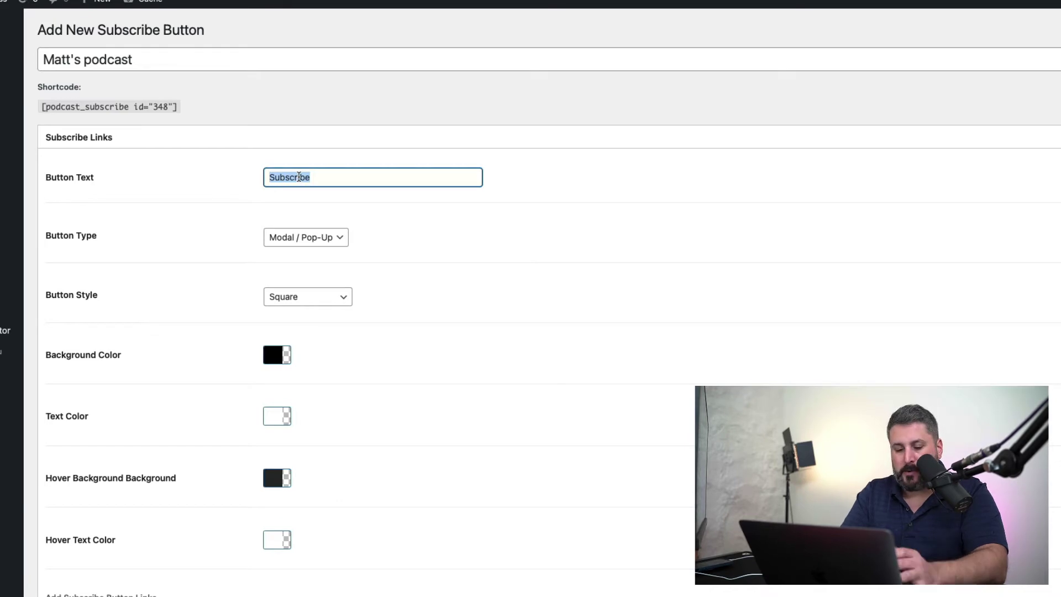
type("Follow!")
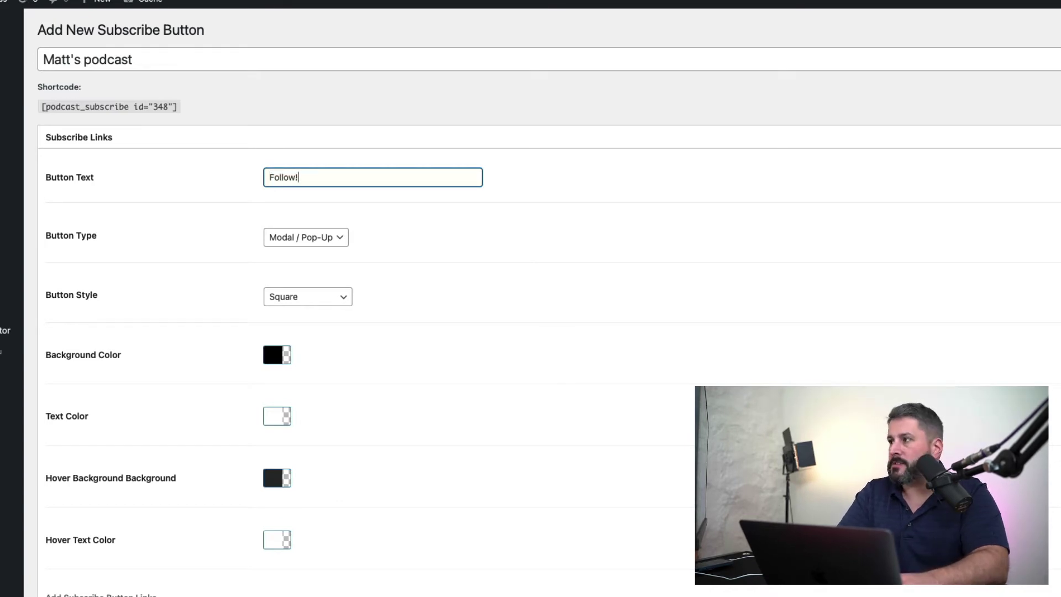
left_click(332, 239)
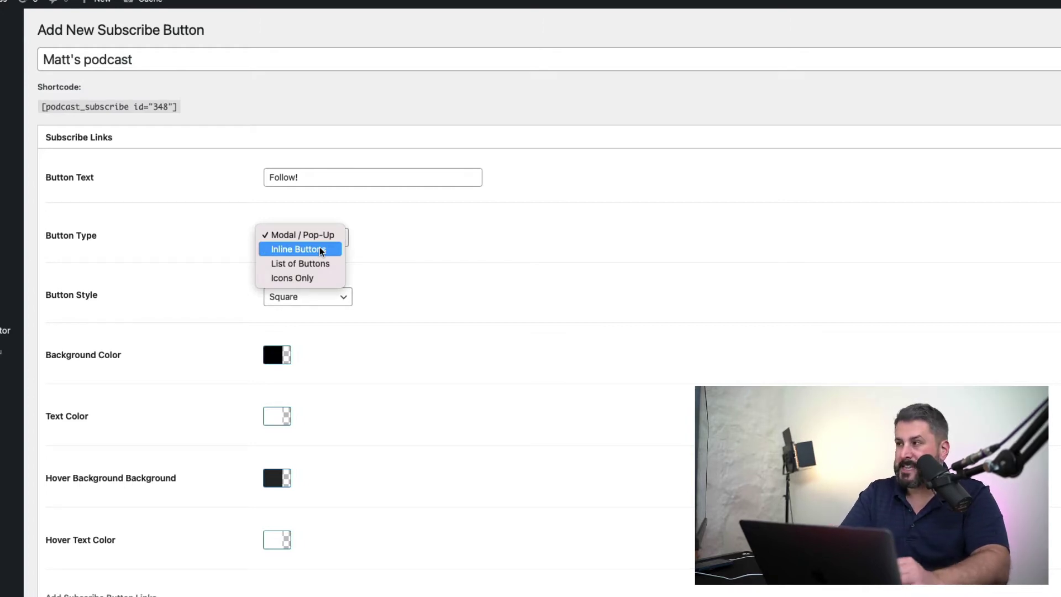
left_click(322, 252)
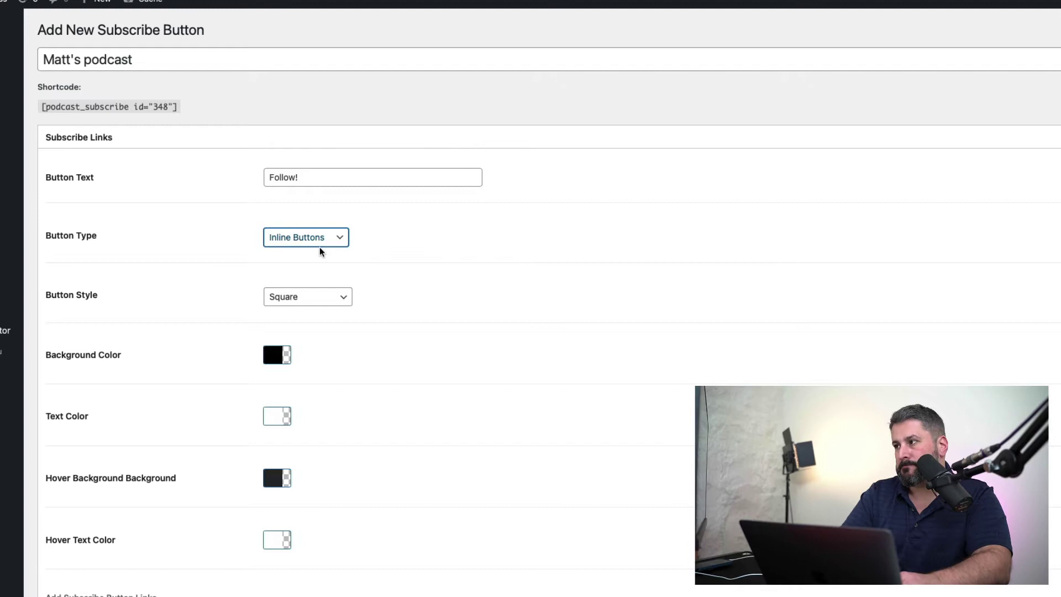
left_click(316, 296)
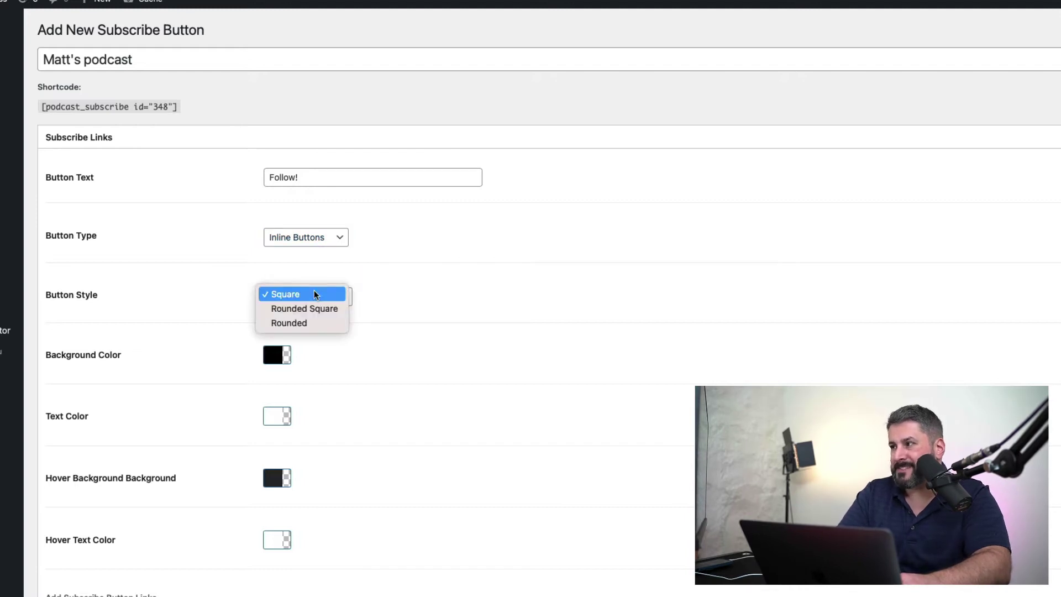
left_click(315, 323)
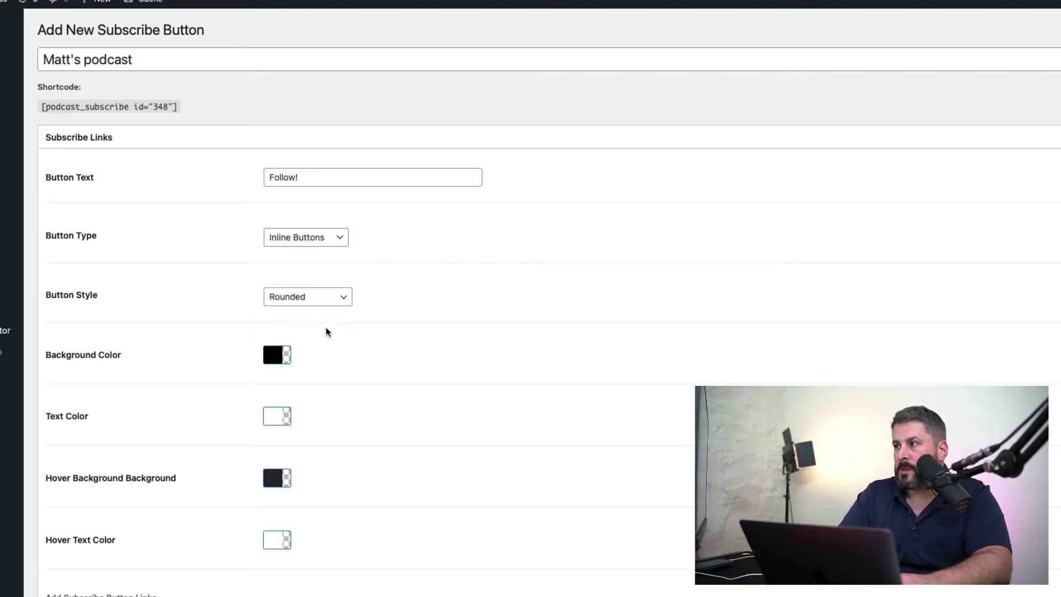
- Set the background to red, the hover background to white and the hover text to black
left_click(275, 361)
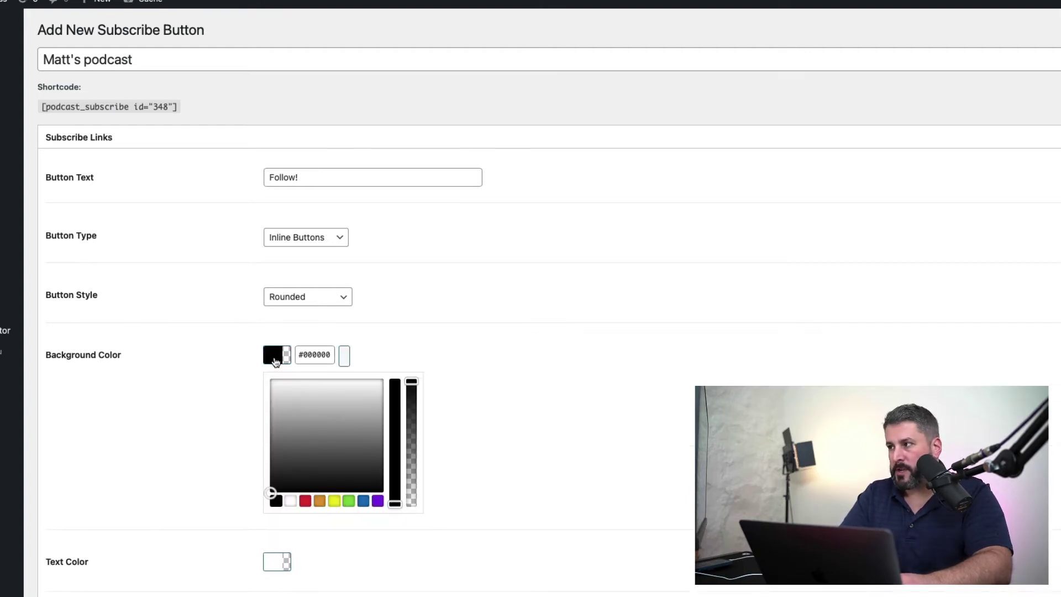
left_click(305, 500)
left_click(496, 427)
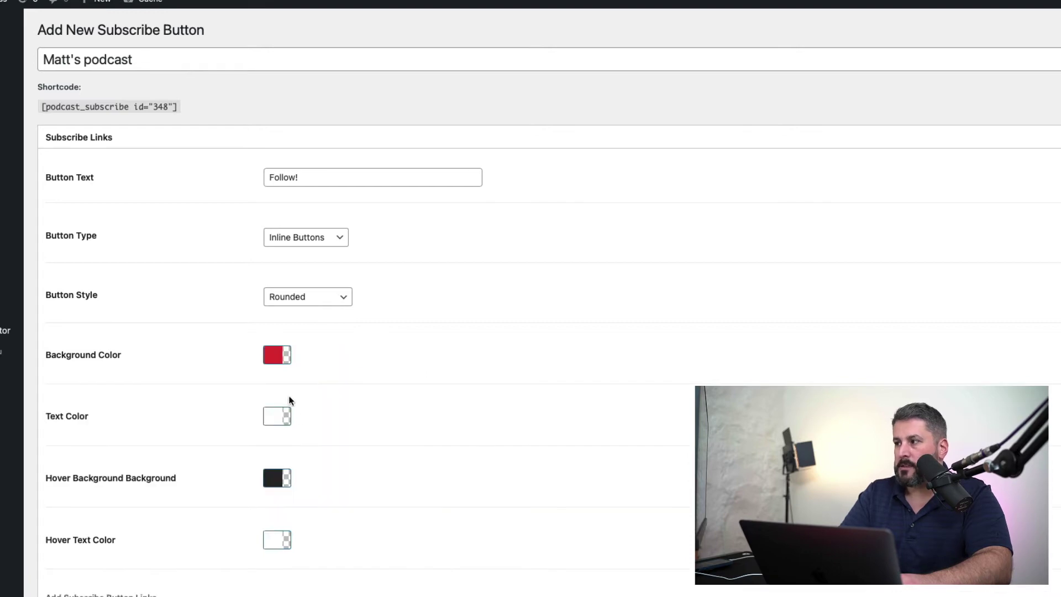
left_click(273, 482)
left_click(271, 503)
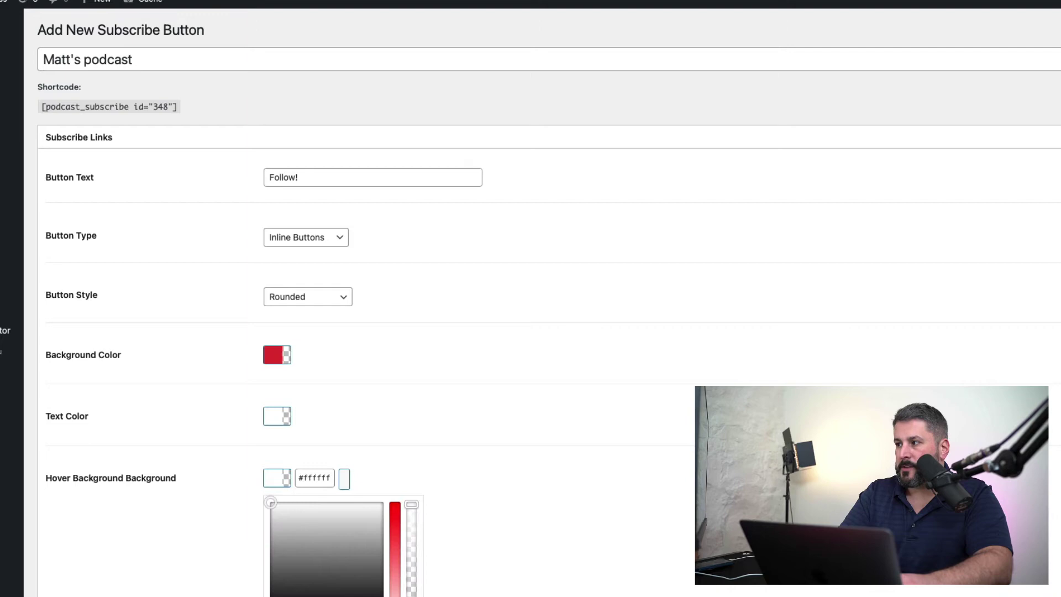
left_click(208, 521)
left_click(269, 541)
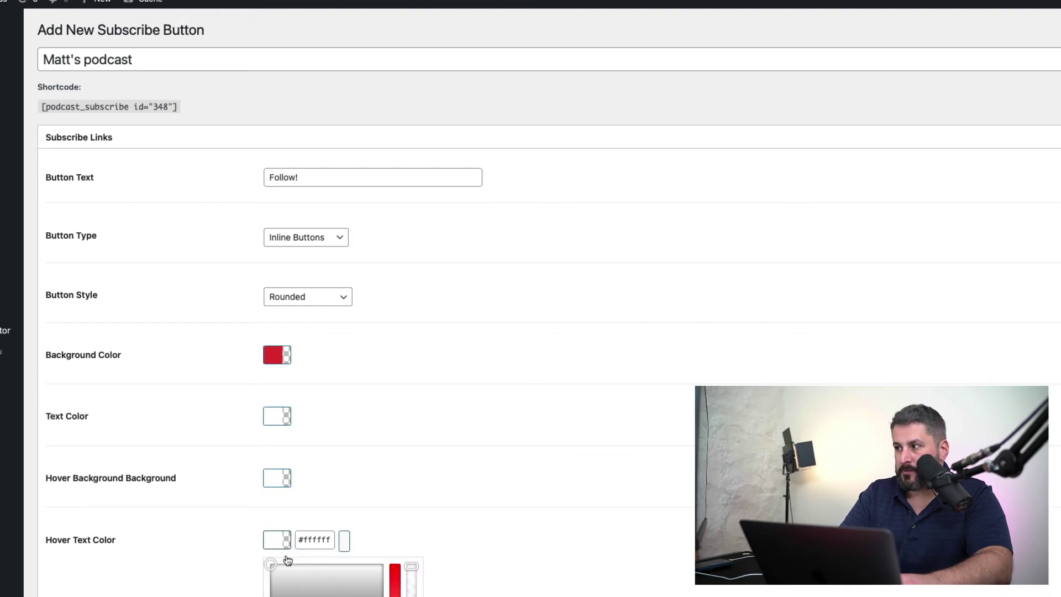
left_click(276, 595)
left_click(190, 538)
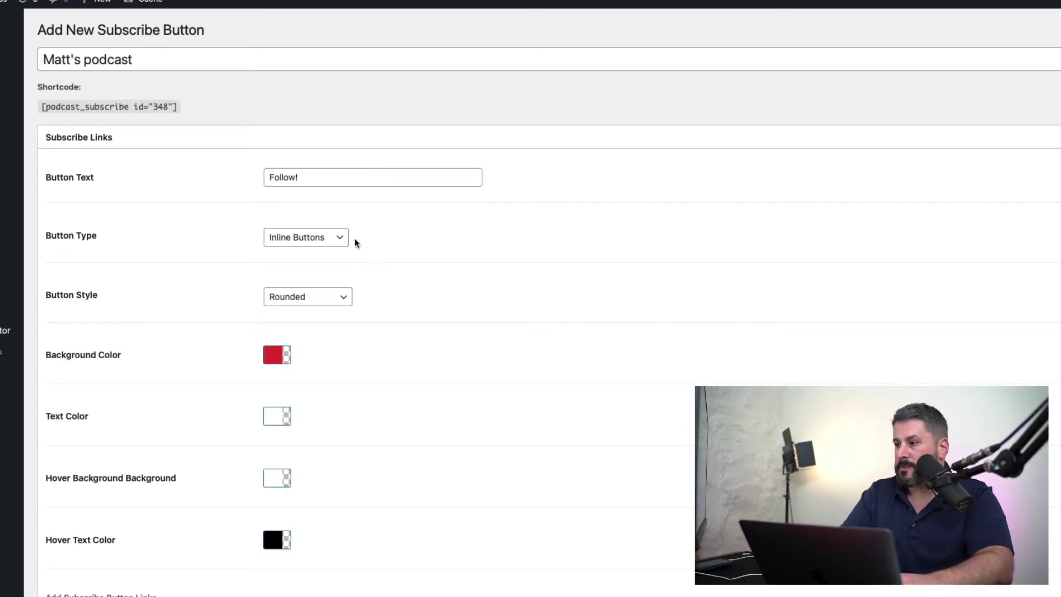
scroll(143, 532, "down", 2)
left_click(201, 547)
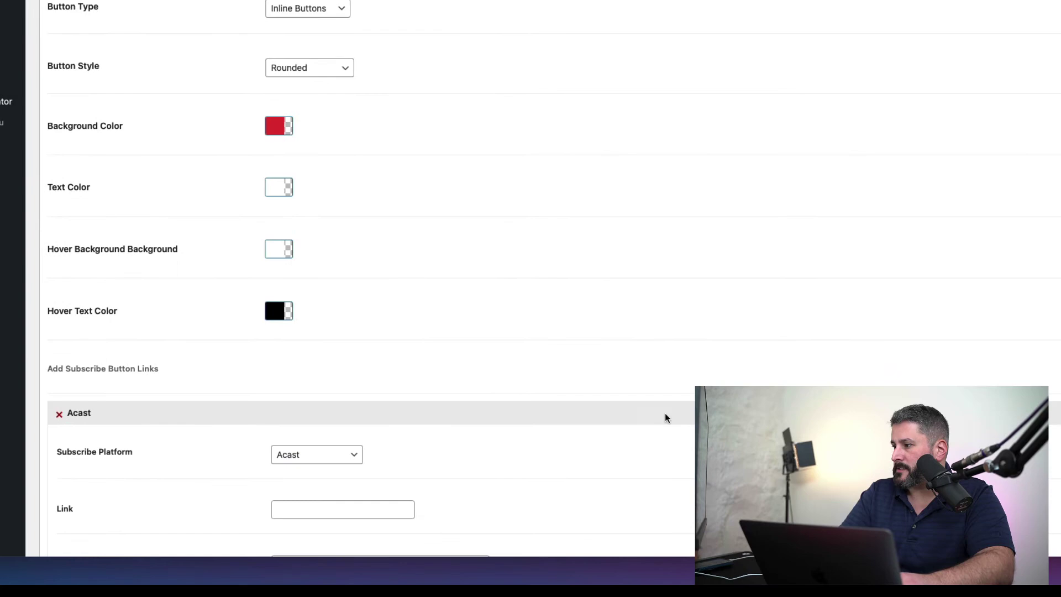
scroll(569, 451, "down", 5)
left_click(350, 224)
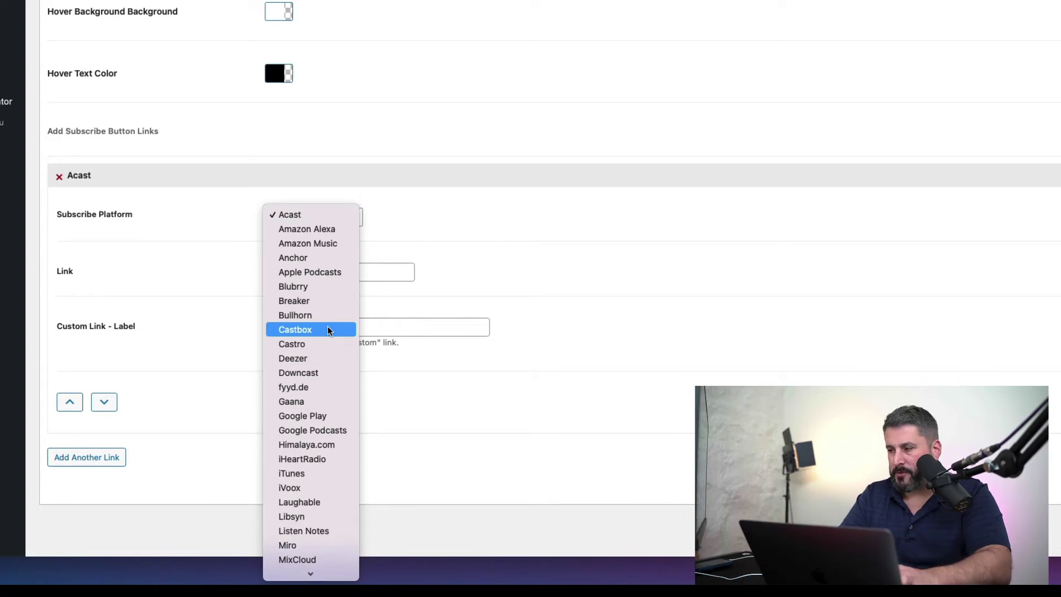
left_click(341, 272)
left_click(341, 274)
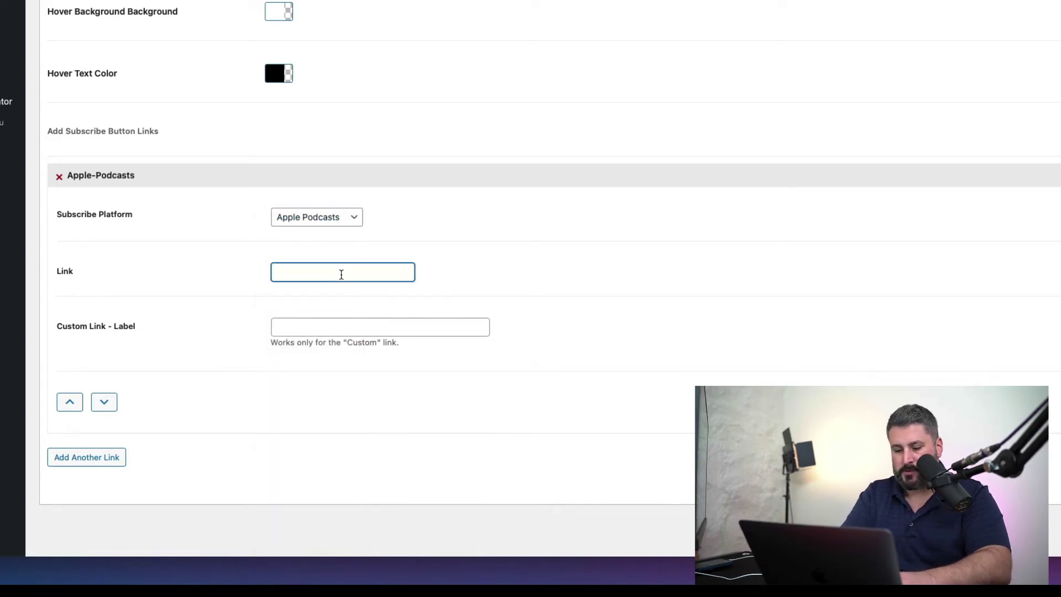
type("http://")
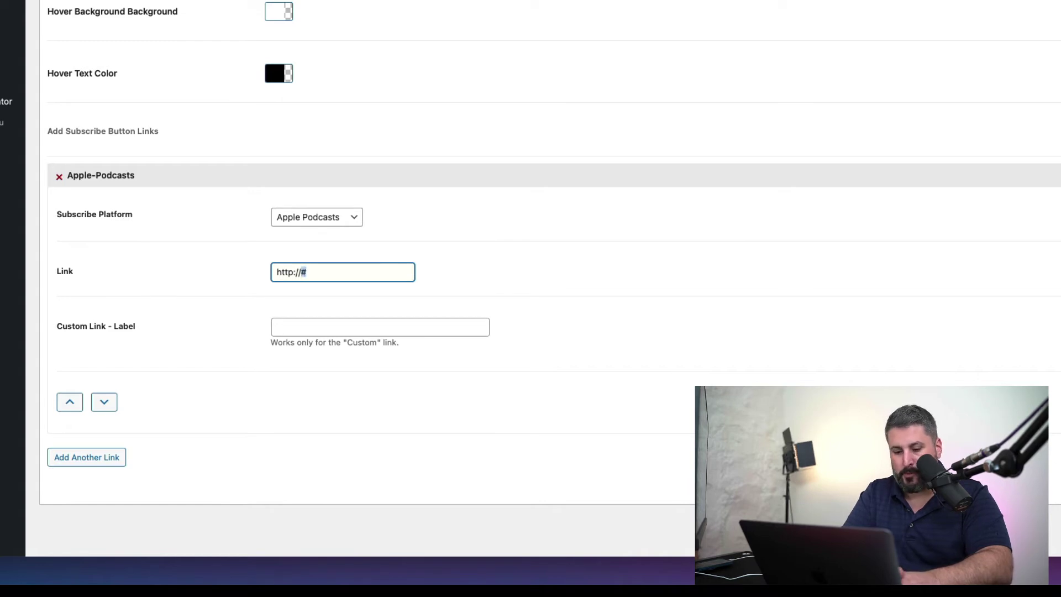
type("#")
key("super+a")
left_click(368, 275)
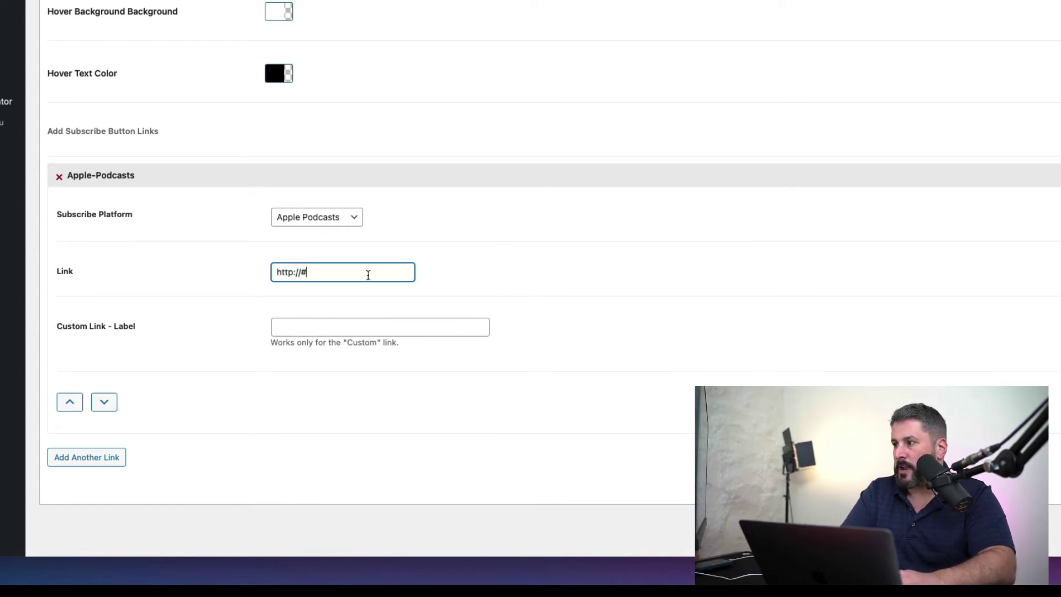
key("super+a")
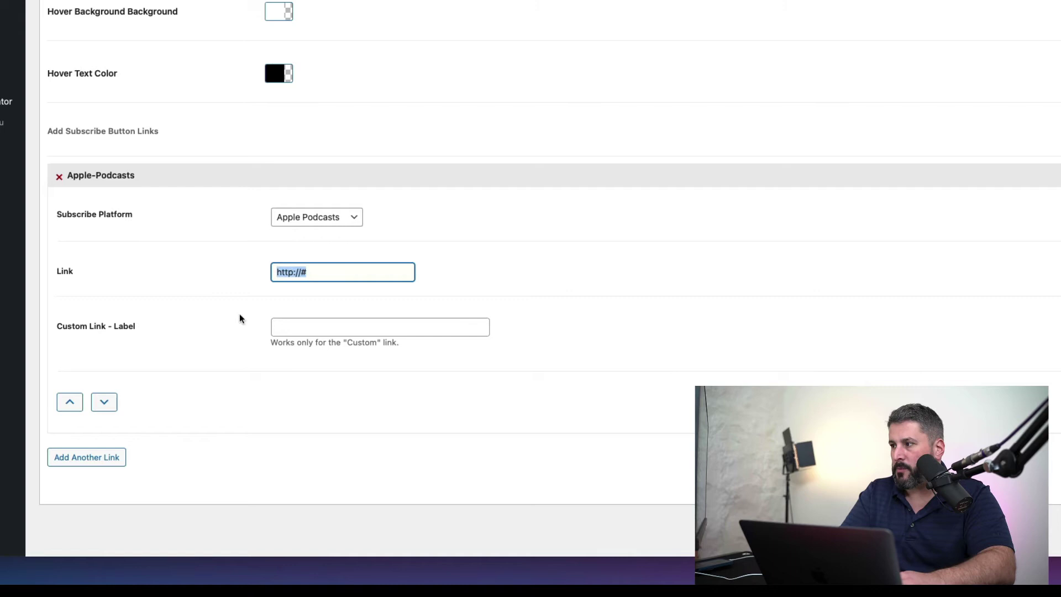
key("Tab")
- Add a second subscribe link for Google Podcasts
left_click(89, 462)
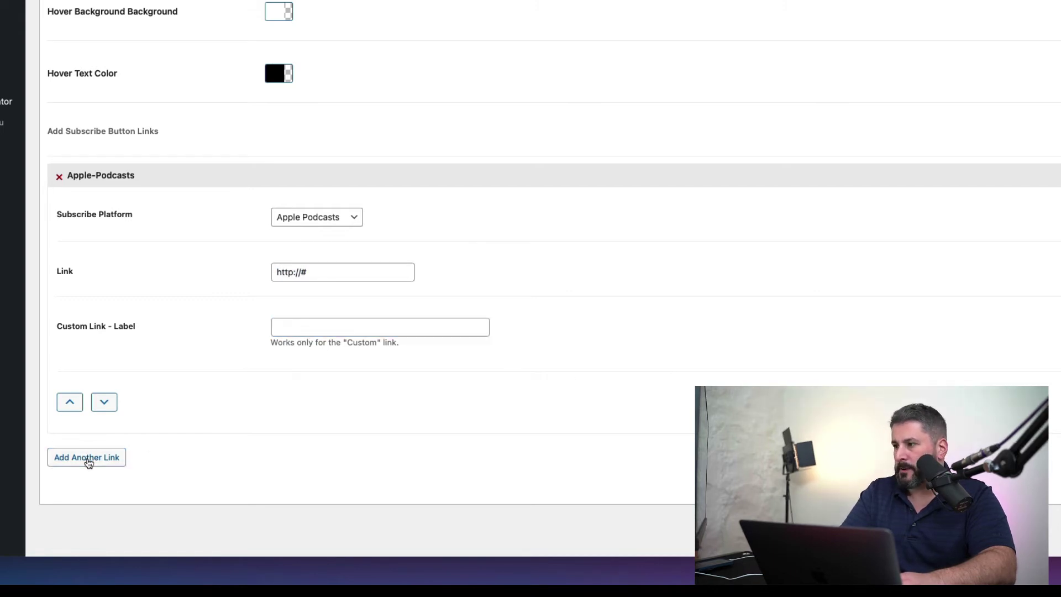
scroll(210, 383, "down", 3)
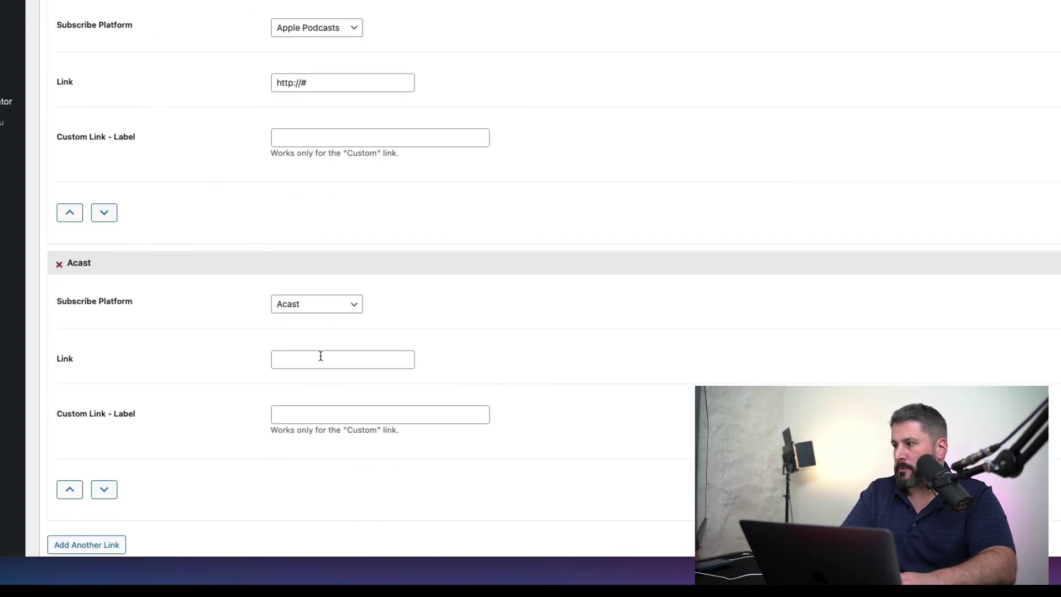
left_click(313, 306)
scroll(309, 386, "down", 8)
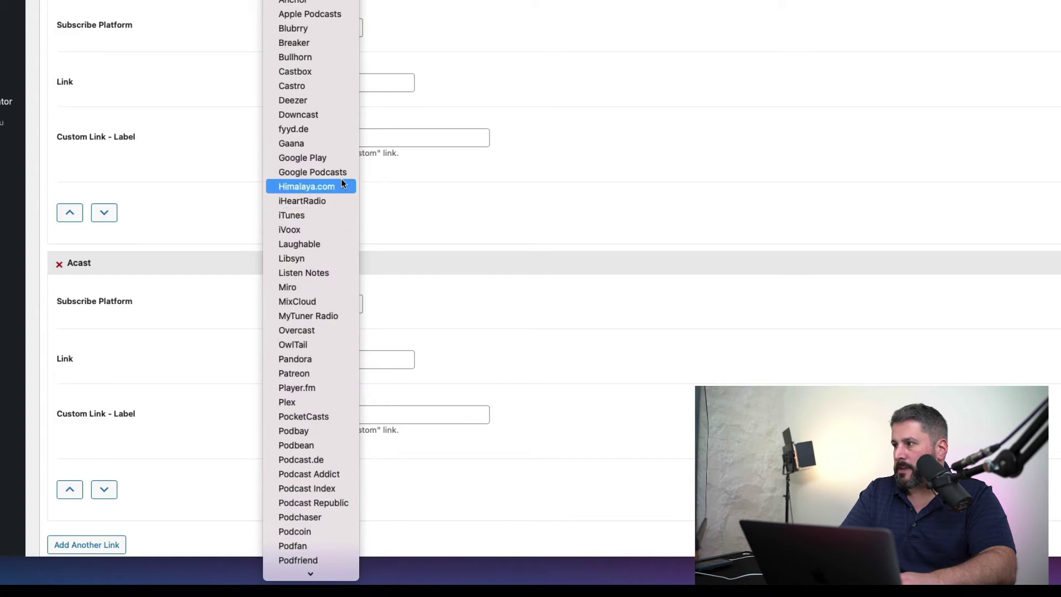
left_click(340, 175)
left_click(318, 358)
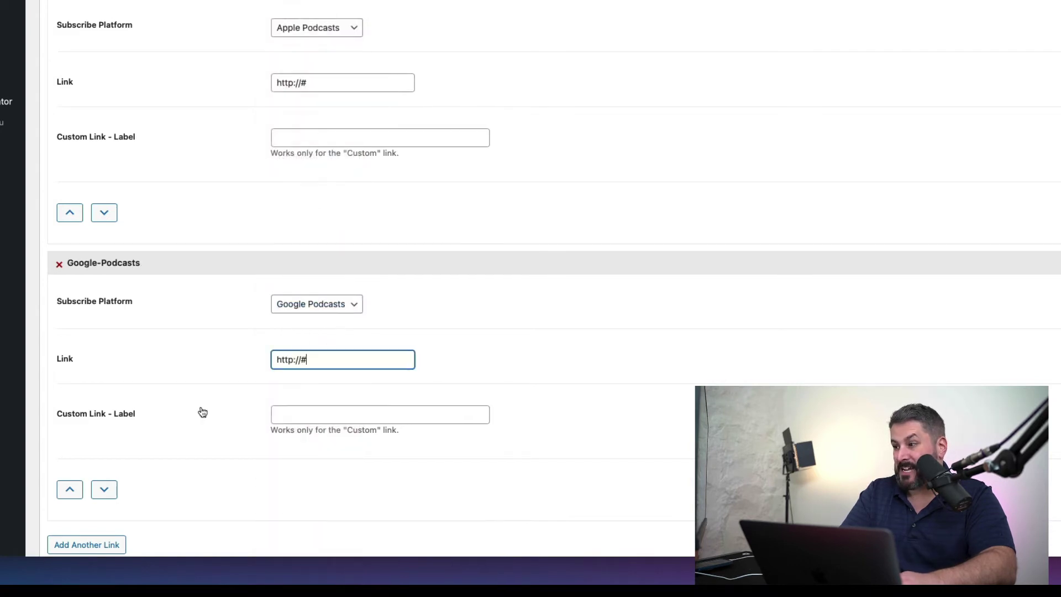
- Add a third subscribe link for Spotify
scroll(154, 500, "down", 2)
left_click(109, 500)
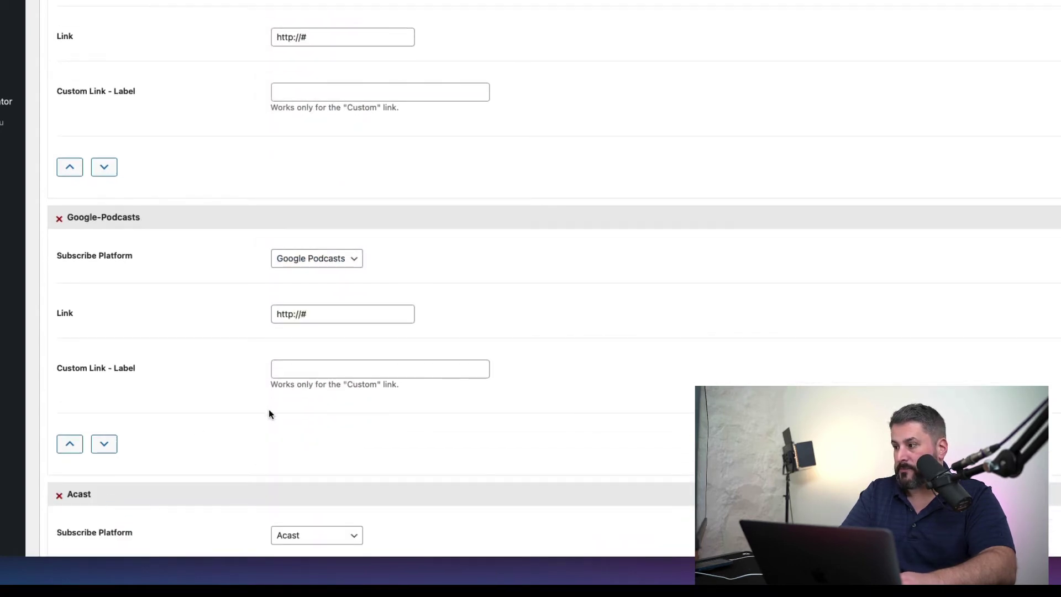
scroll(267, 431, "down", 5)
left_click(331, 338)
scroll(324, 425, "down", 10)
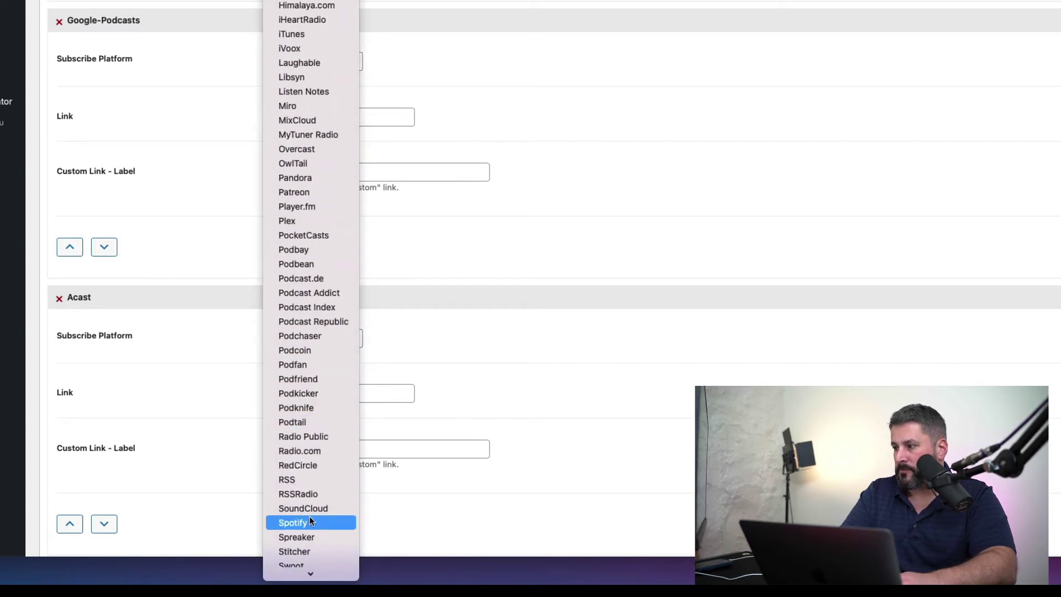
left_click(310, 523)
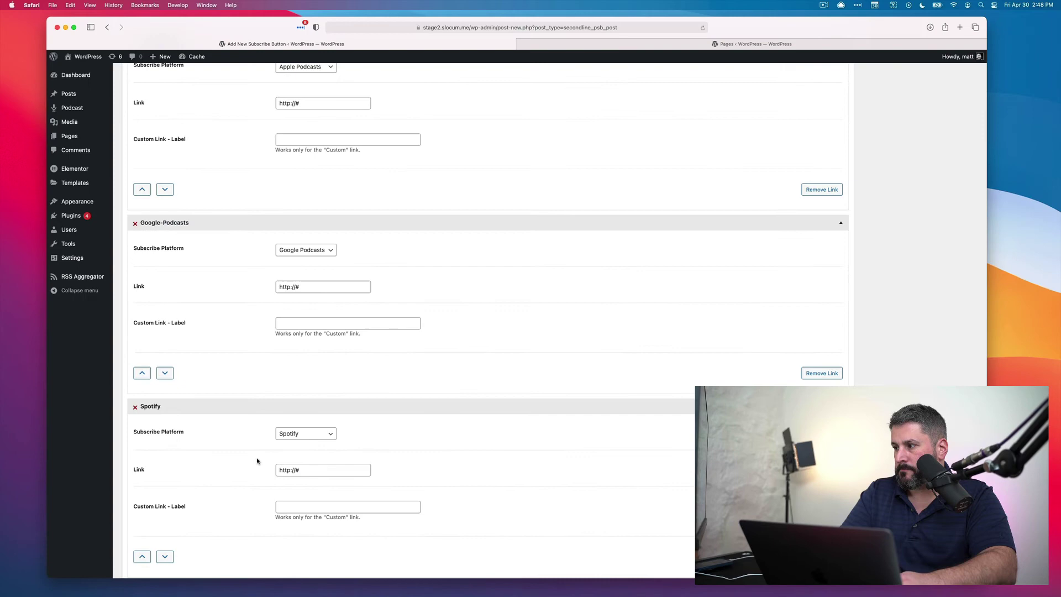
scroll(257, 460, "down", 2)
scroll(257, 460, "up", 20)
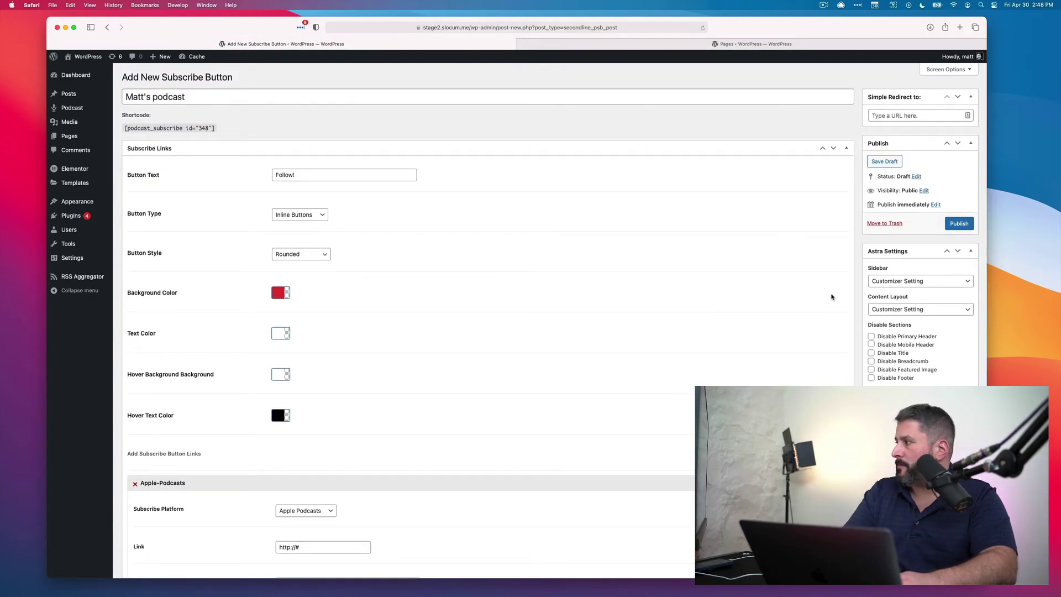
- Publish the subscribe button, copy its [podcast_subscribe id="348"] shortcode and start a new page
left_click(952, 224)
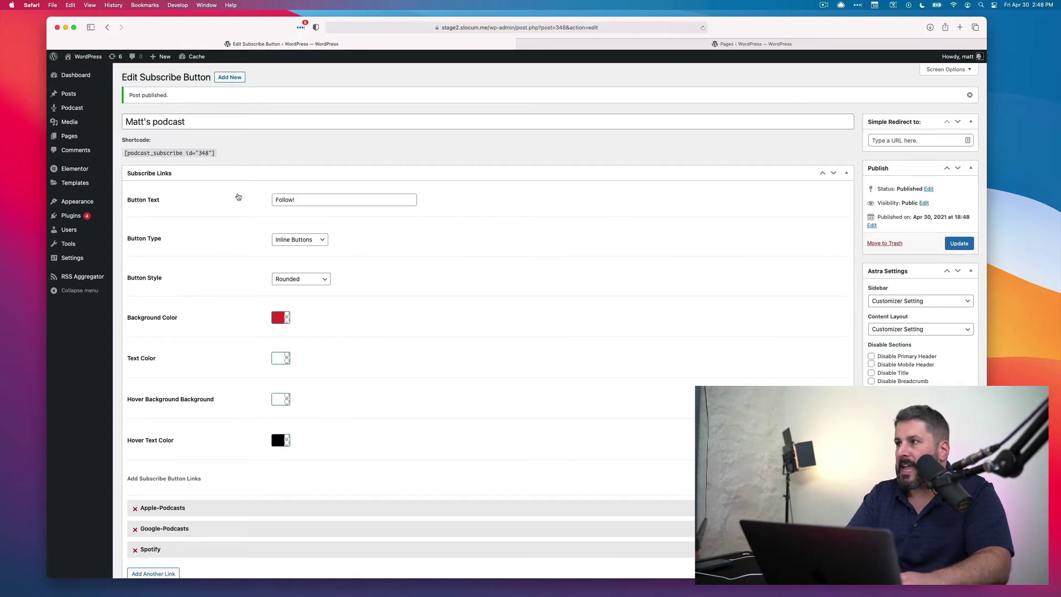
left_click_drag(213, 153, 125, 153)
key("super+c")
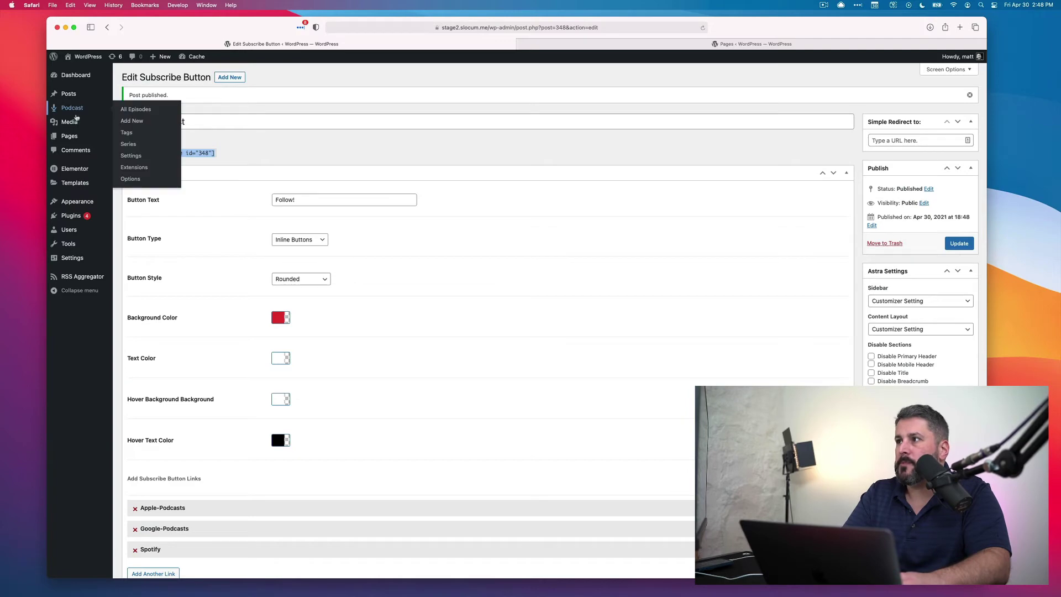
mouse_move(91, 135)
left_click(132, 137)
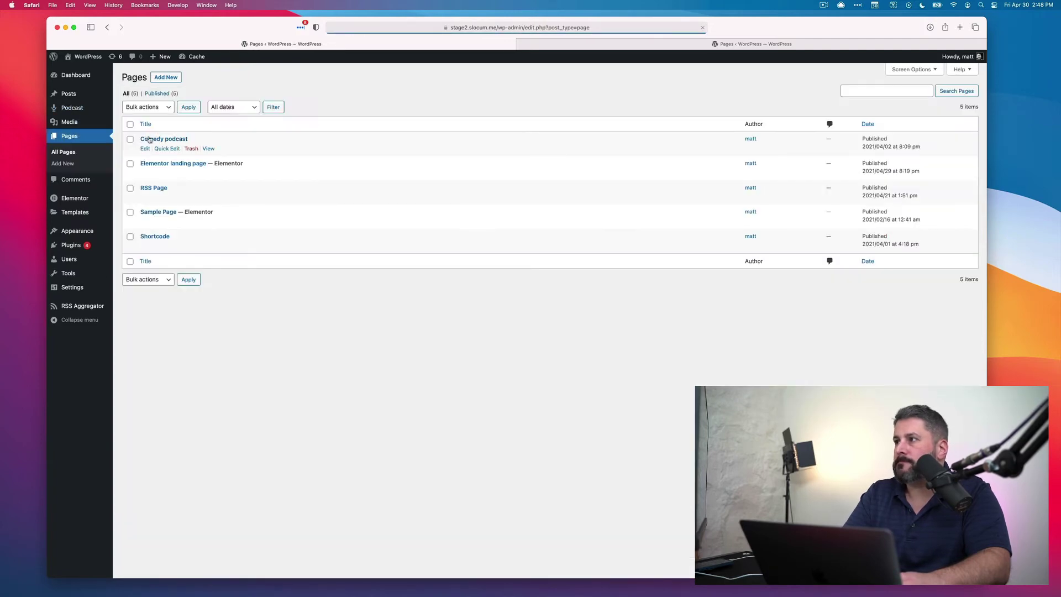
left_click(165, 78)
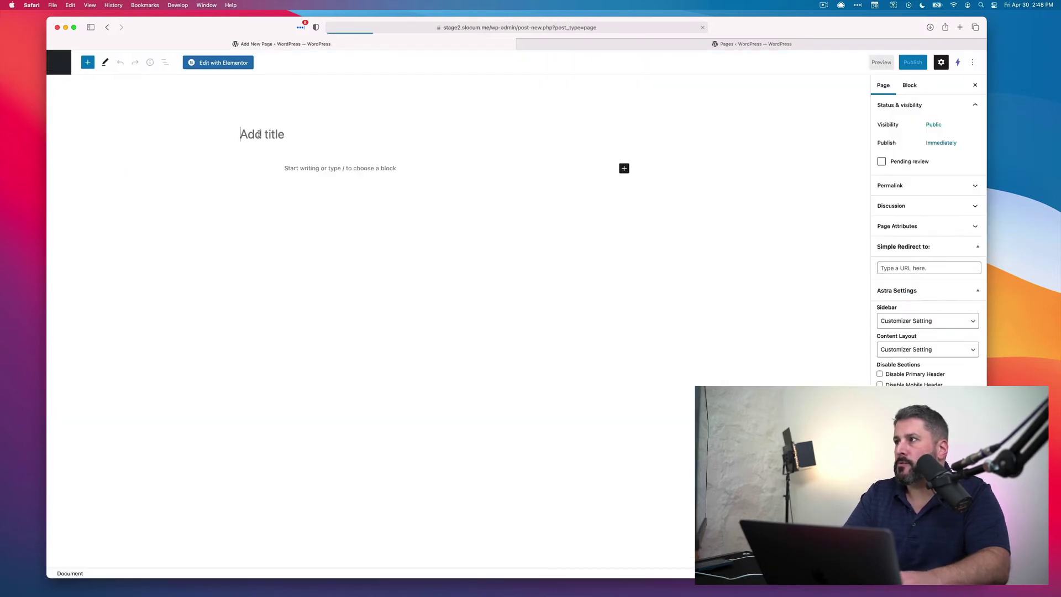
- Title the page 'Subscribe buttons', paste the shortcode into its body and publish it
left_click(259, 134)
type("Subscribe ")
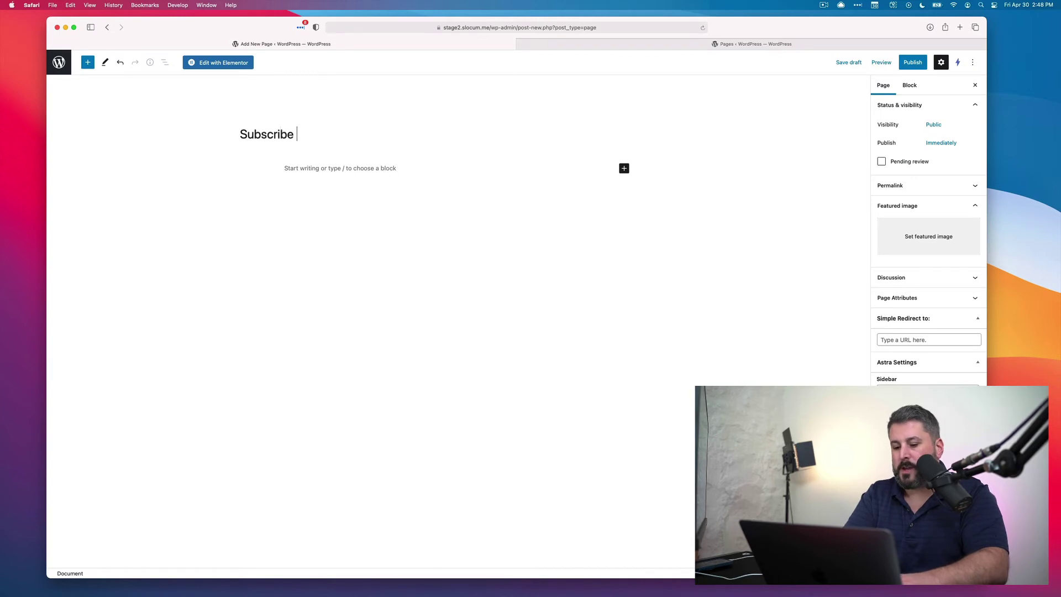
type("buttons")
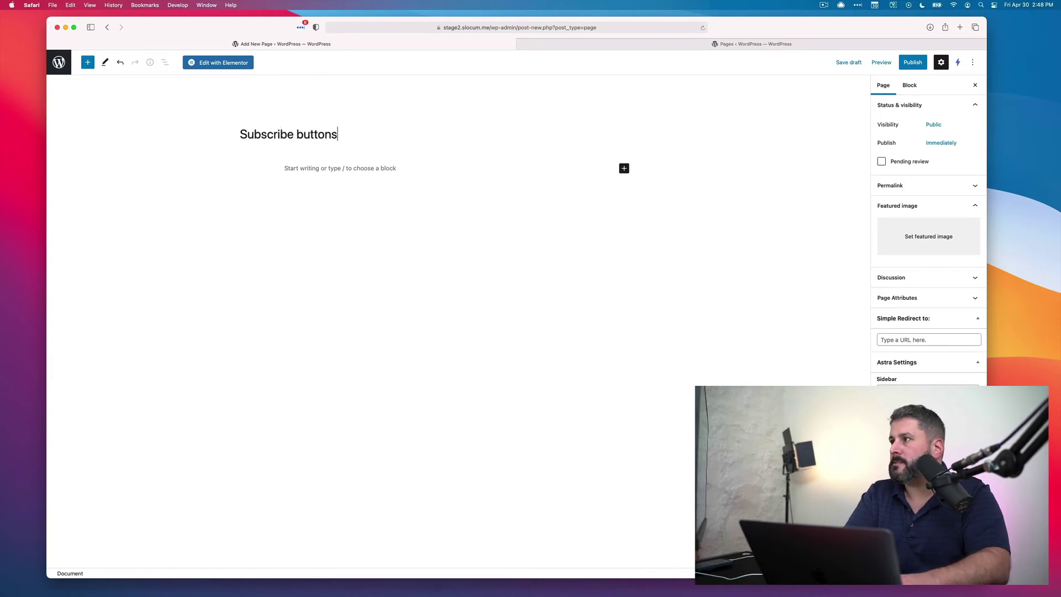
left_click(301, 169)
key("super+v")
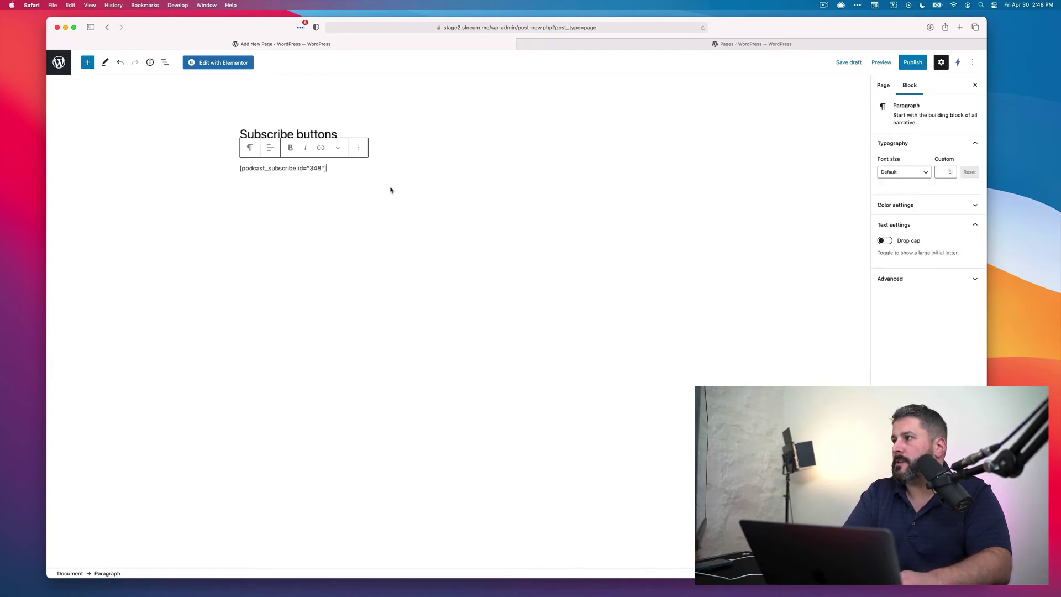
left_click(913, 62)
left_click(901, 62)
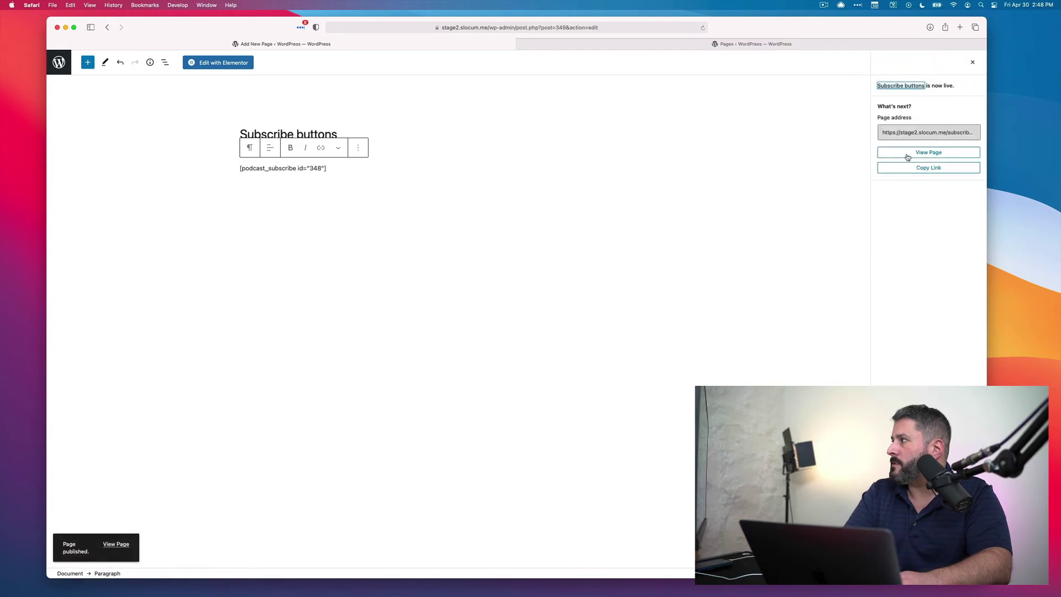
- View the published Subscribe buttons page
left_click(907, 155)
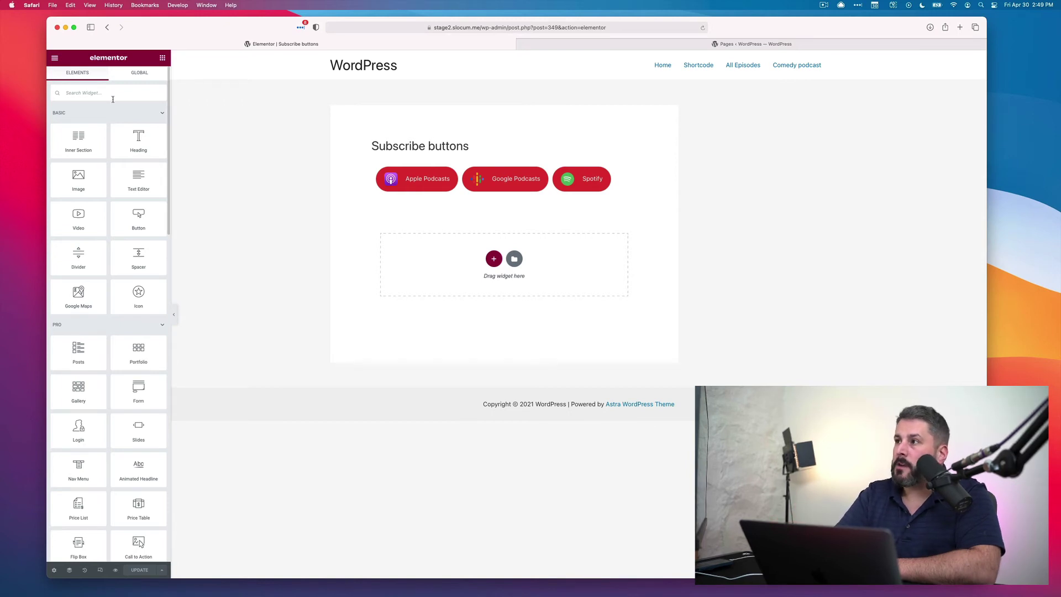
- Search widgets for 'subscribe' and drop the Subscribe Buttons widget below the red buttons
type("subs")
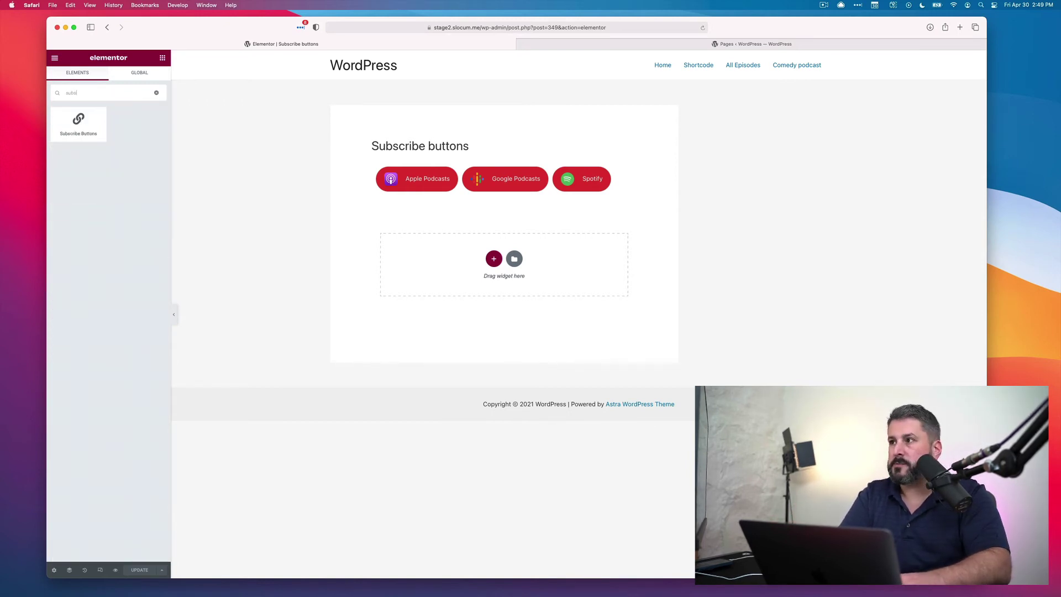
type("cribe")
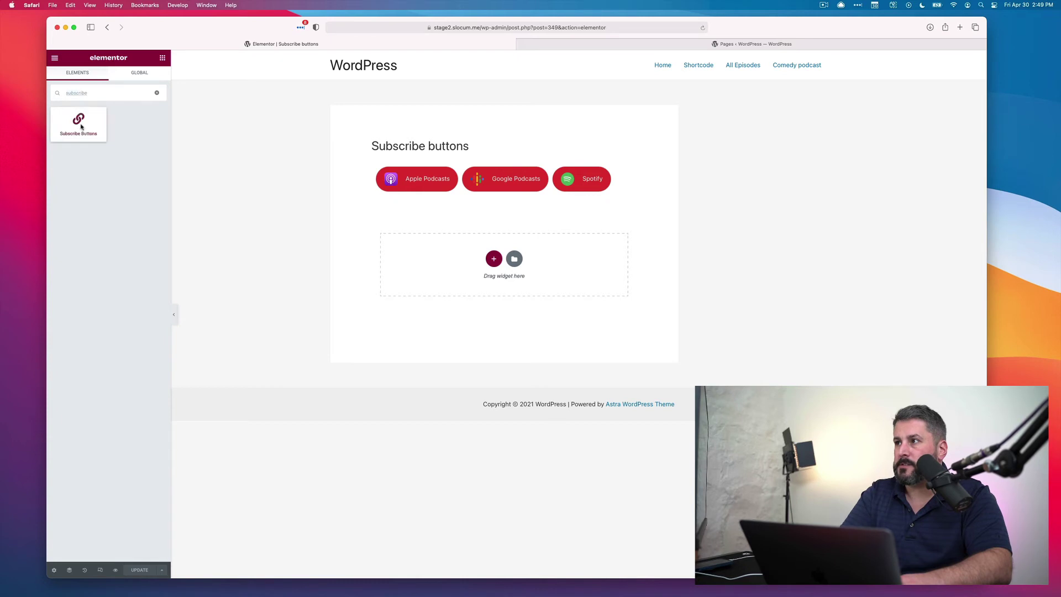
left_click_drag(78, 124, 488, 257)
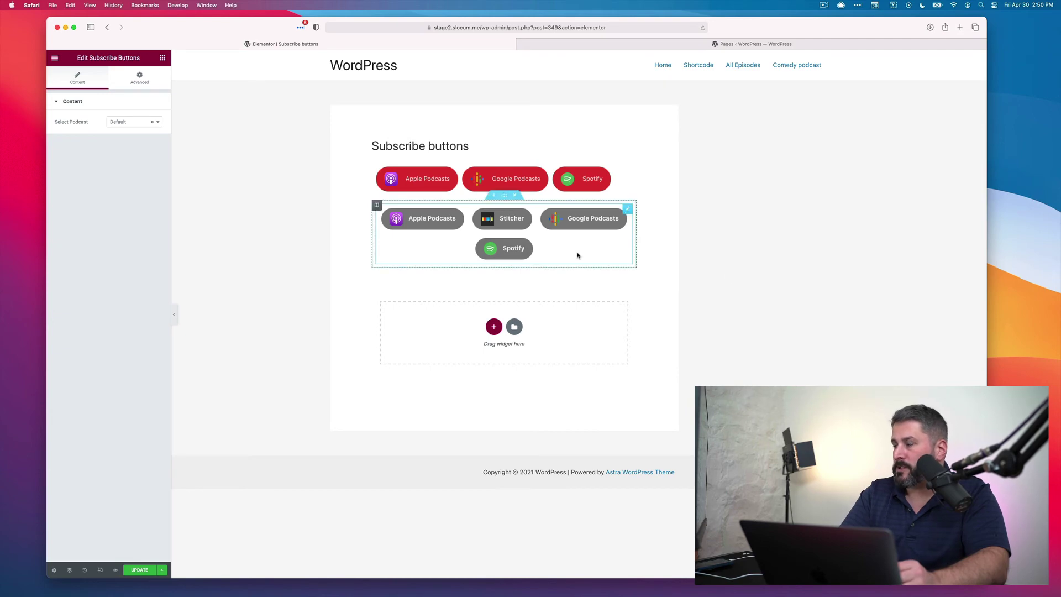
- In the widget's Advanced custom CSS, write a rule giving subscribe button links background-color red
left_click(137, 83)
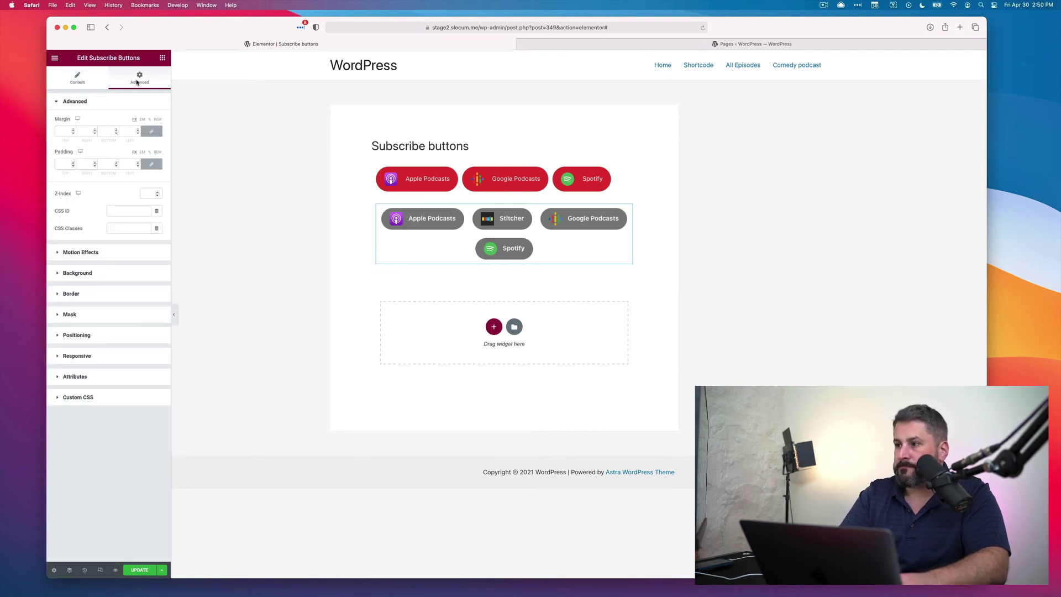
left_click(88, 396)
left_click(118, 329)
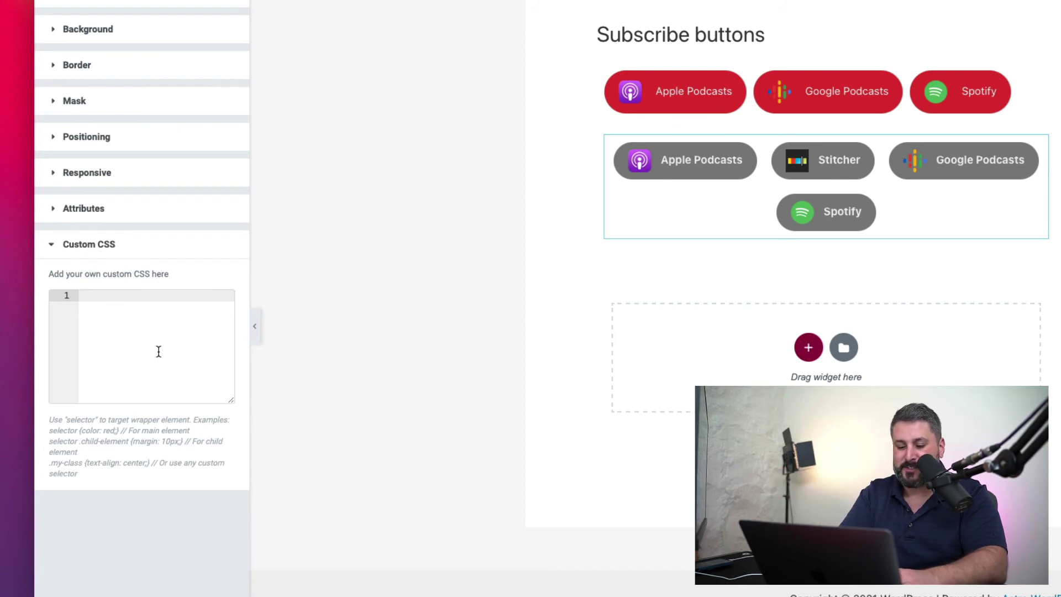
type("ss")
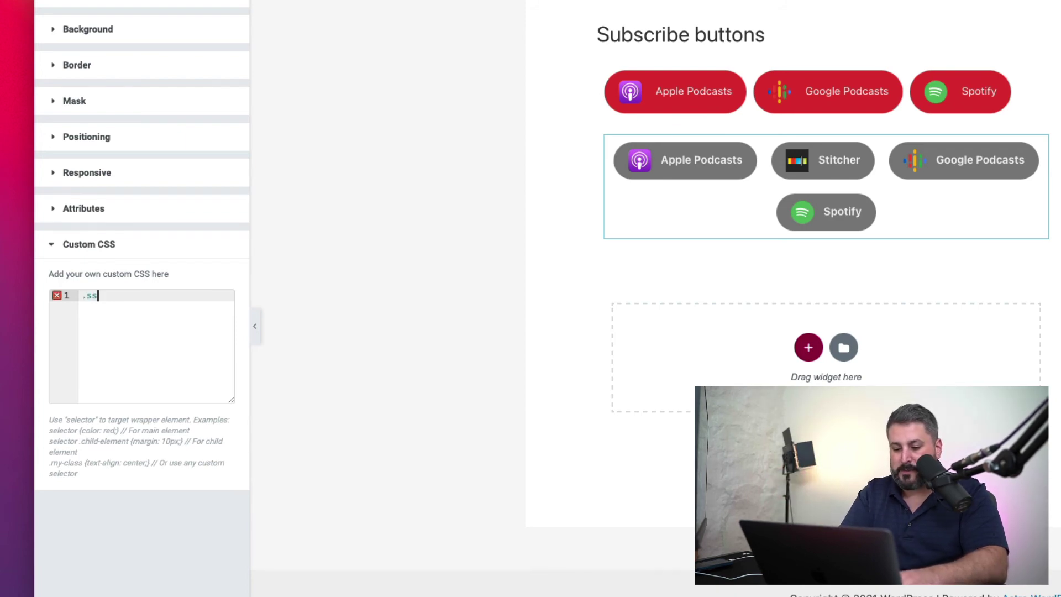
type("p-subs")
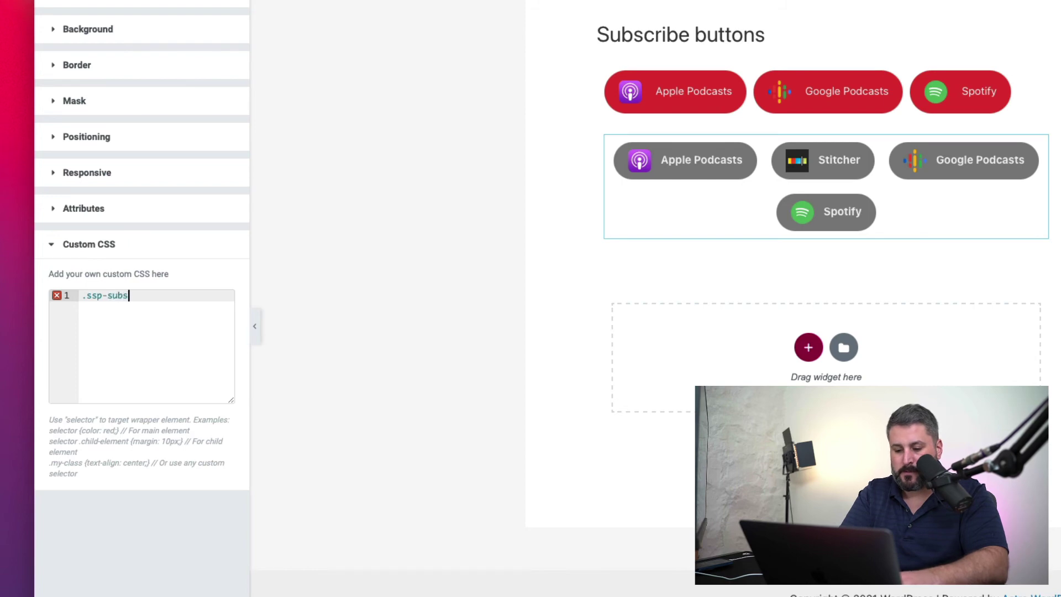
type("cribe-butons a")
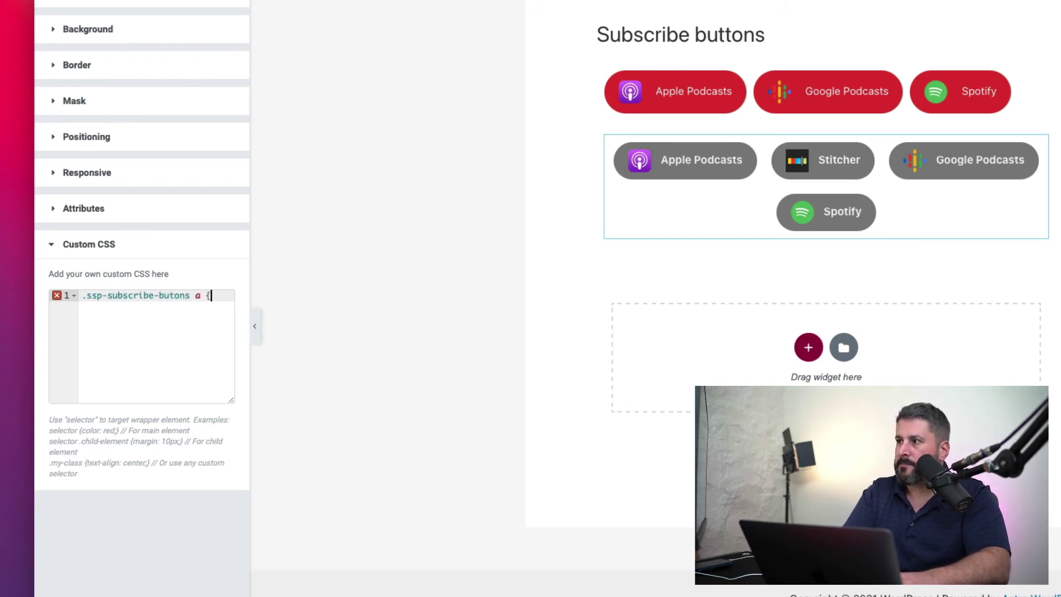
type(" {")
key("Return")
type("background")
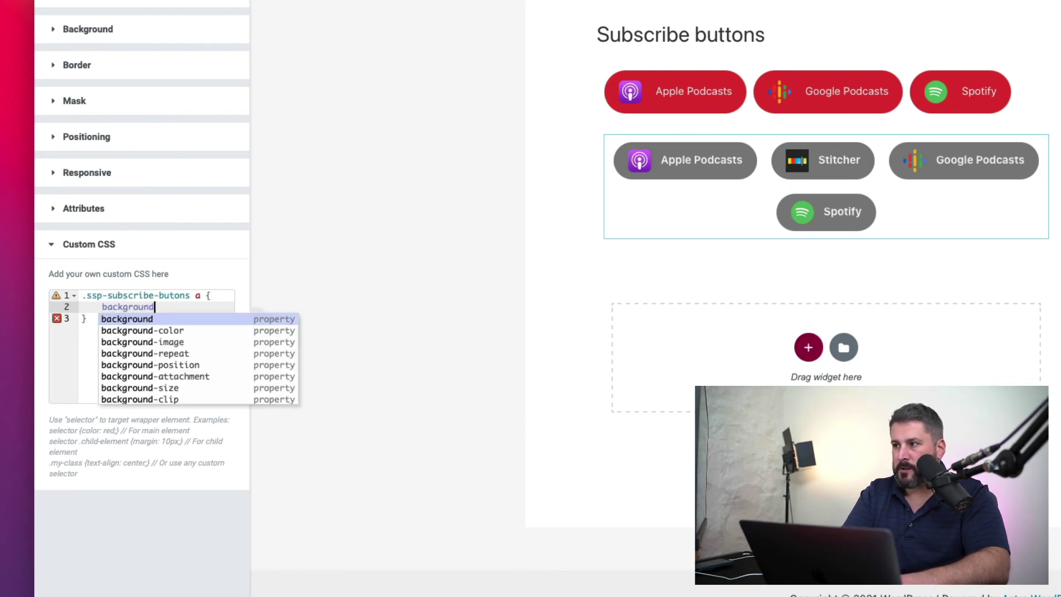
key("Down")
key("Return")
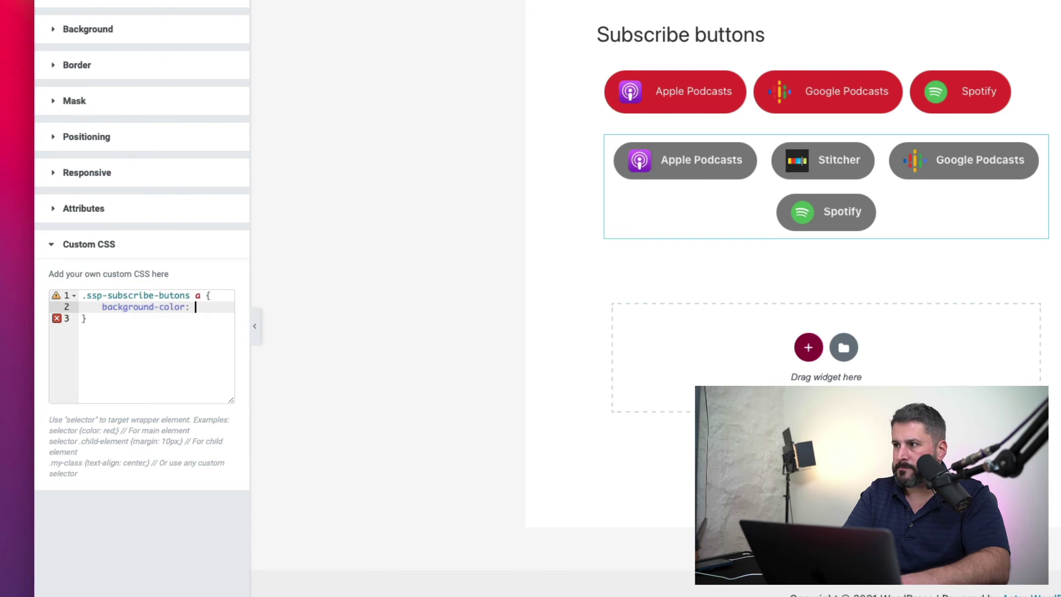
type("red;")
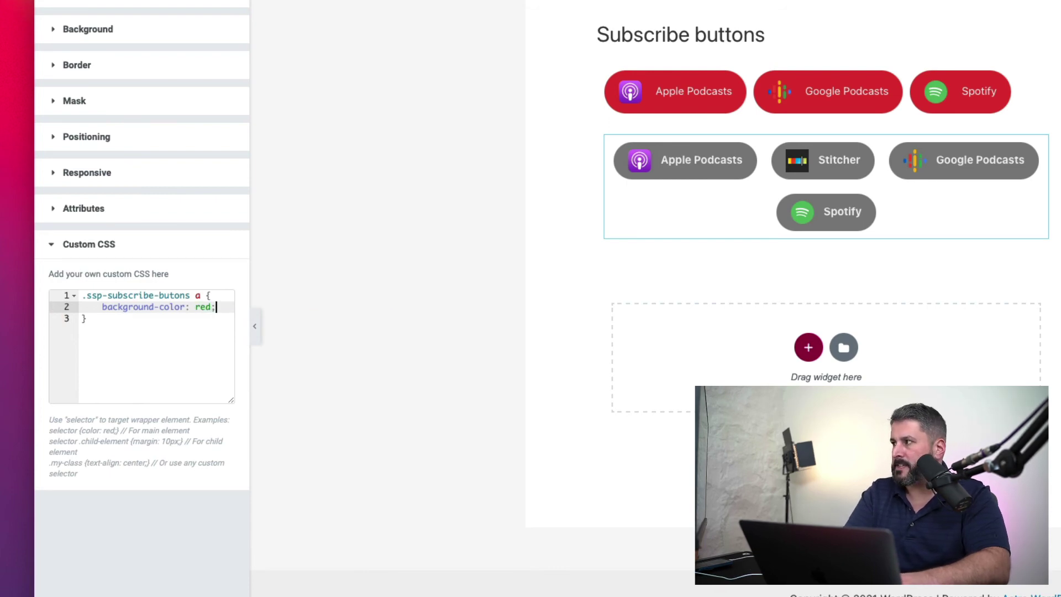
- Fix the selector spelling from 'butons' to 'buttons'
key("Down")
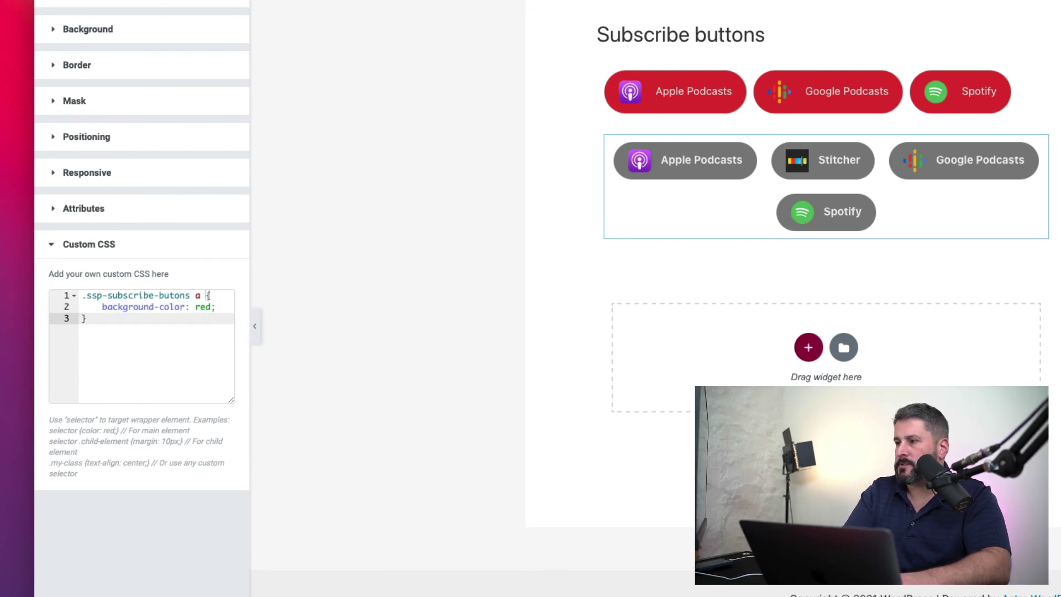
left_click(154, 307)
left_click(97, 294)
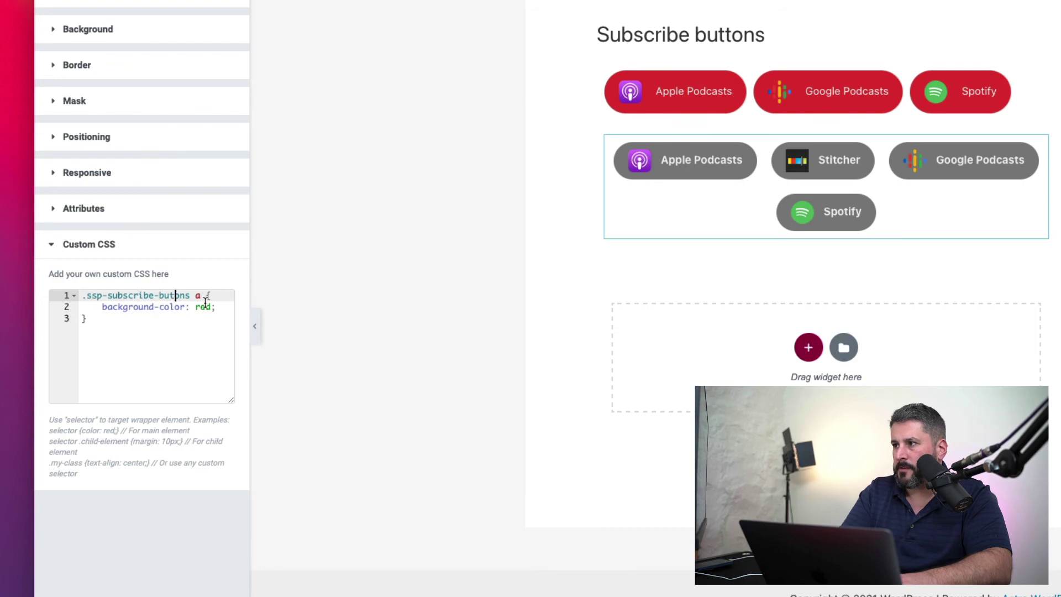
left_click(174, 295)
type("t")
left_click(177, 318)
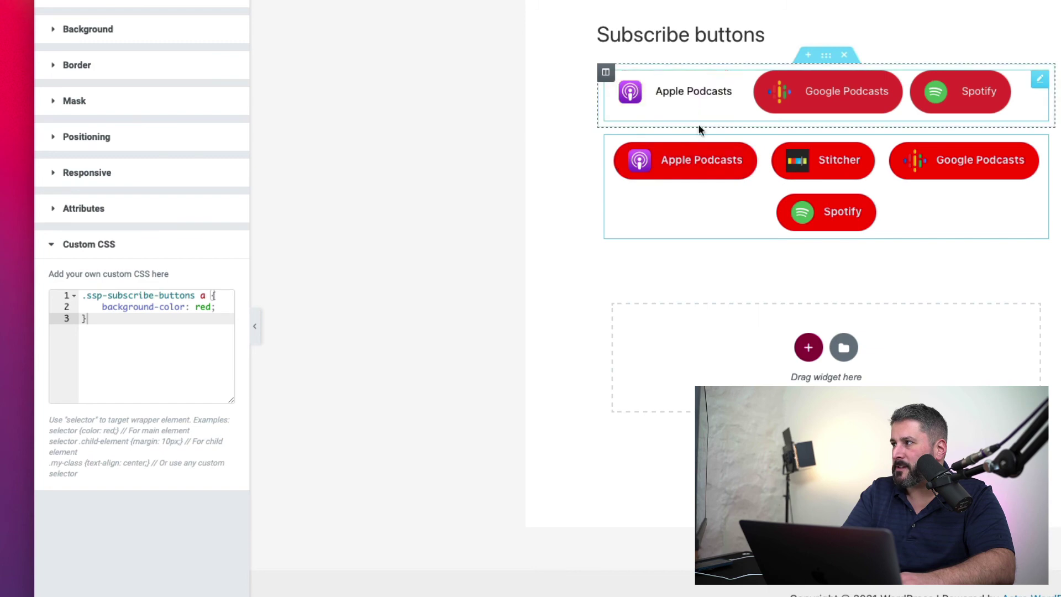
- Replace the colour value red with #000000 in the custom CSS rule
double_click(203, 306)
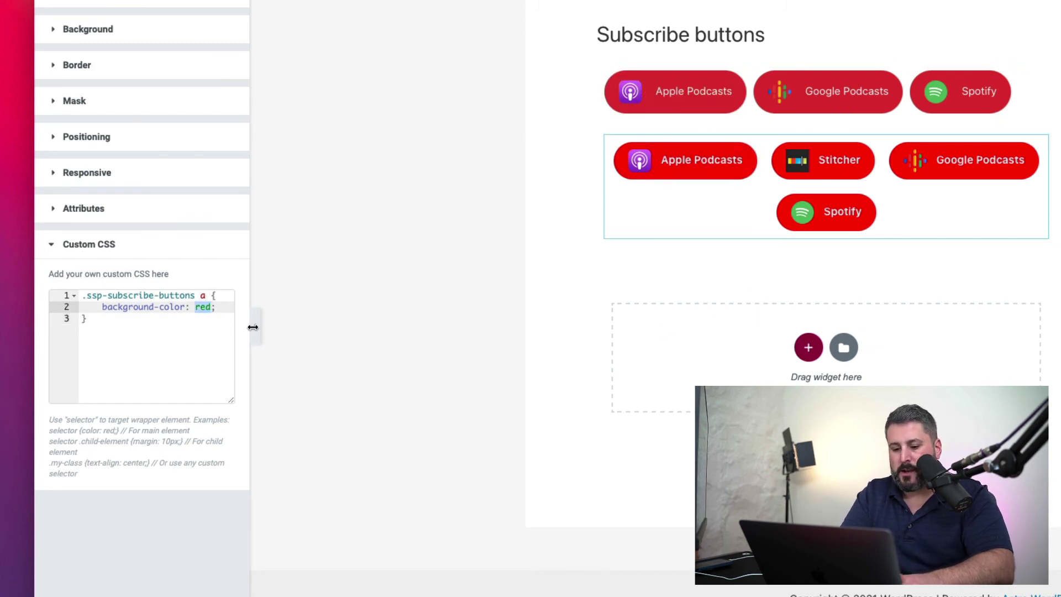
type("#")
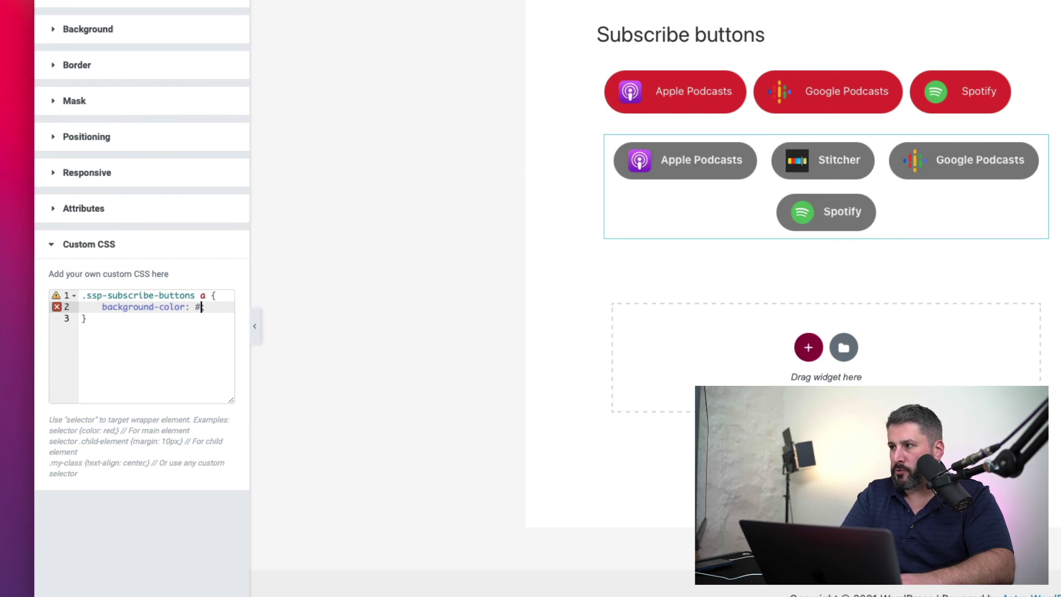
type("00")
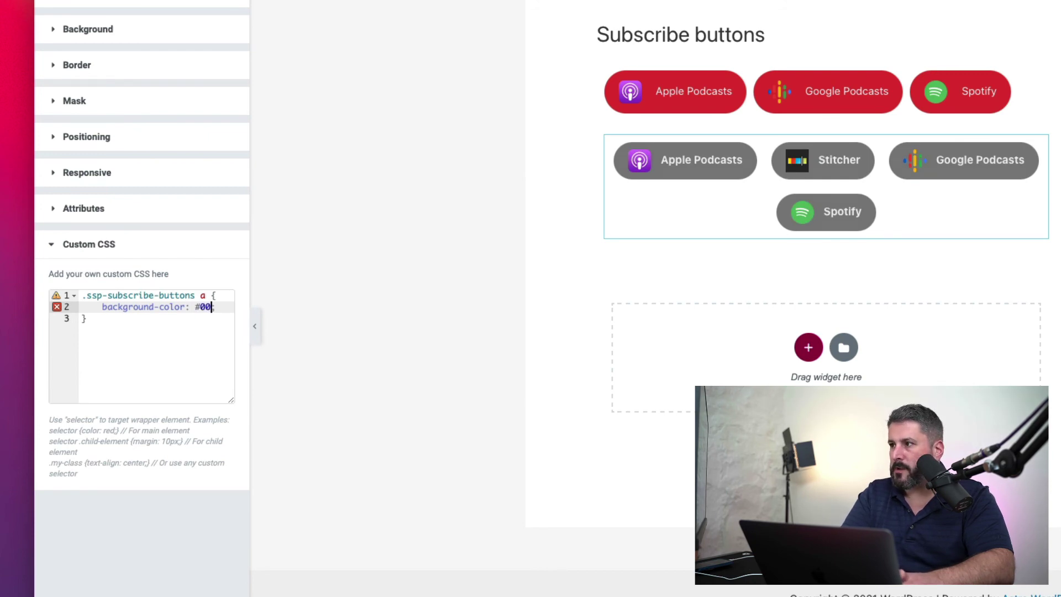
type("00000")
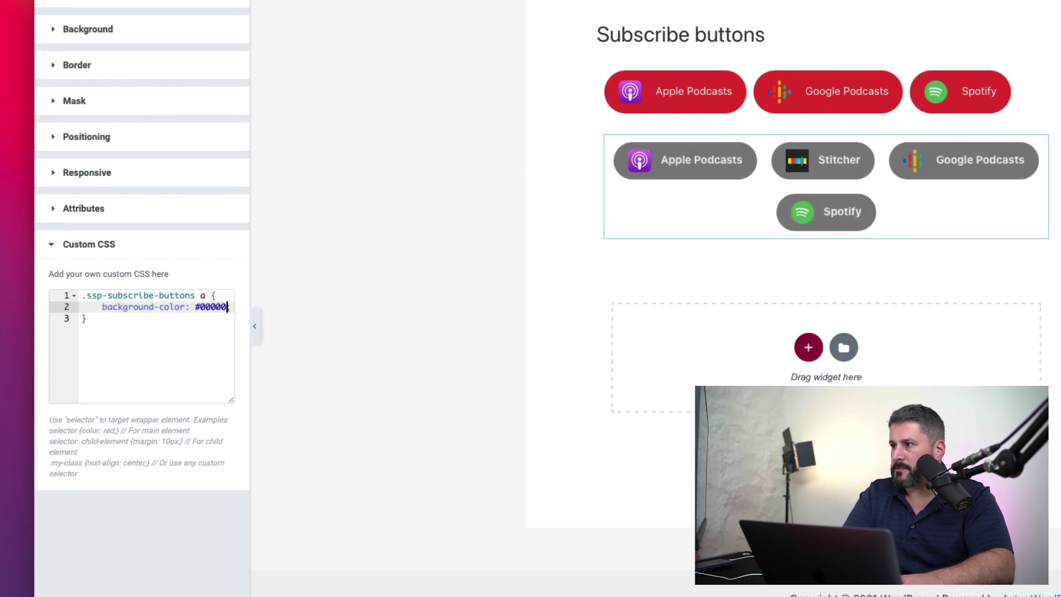